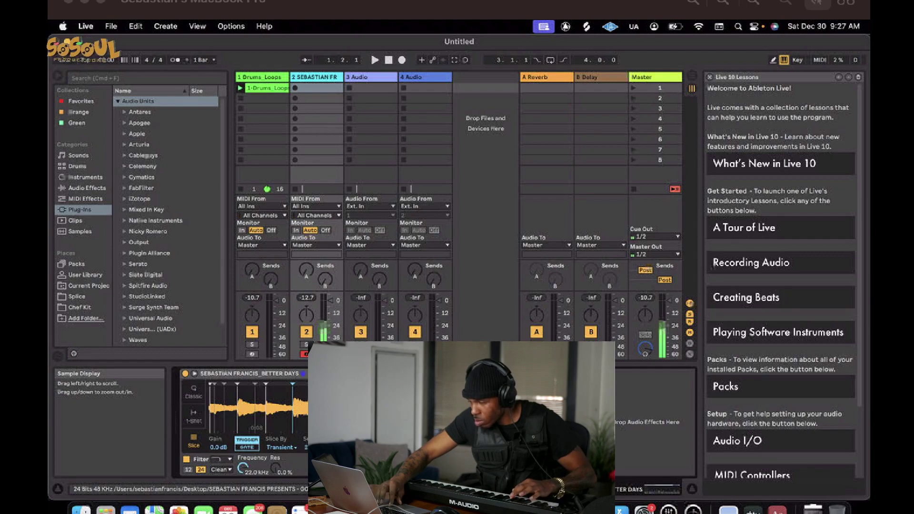
Inspect the sliced BETTER DAYS waveform and play it together with the drum loop.
scroll(258, 407, "right", 3)
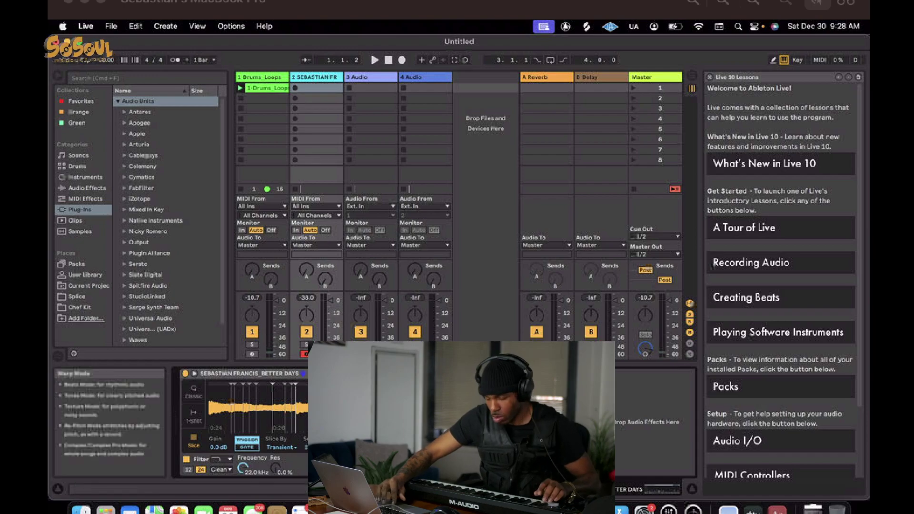
scroll(258, 410, "down", 3)
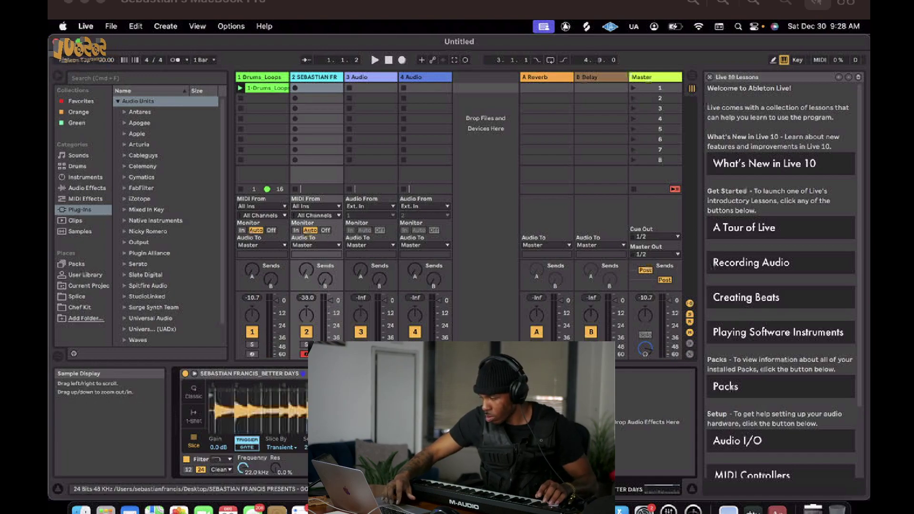
key("space")
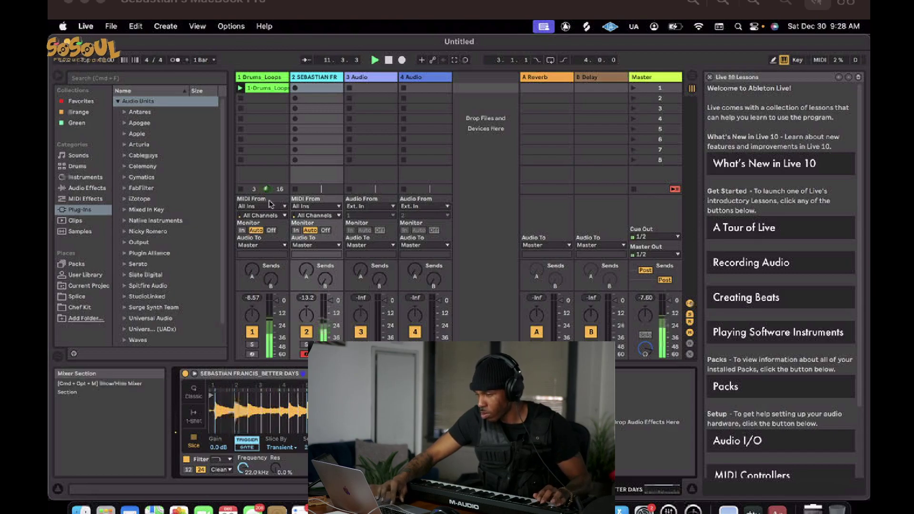
Select the Drums_Loops track, play it back and deactivate its clip in the first slot.
left_click(262, 77)
key("space")
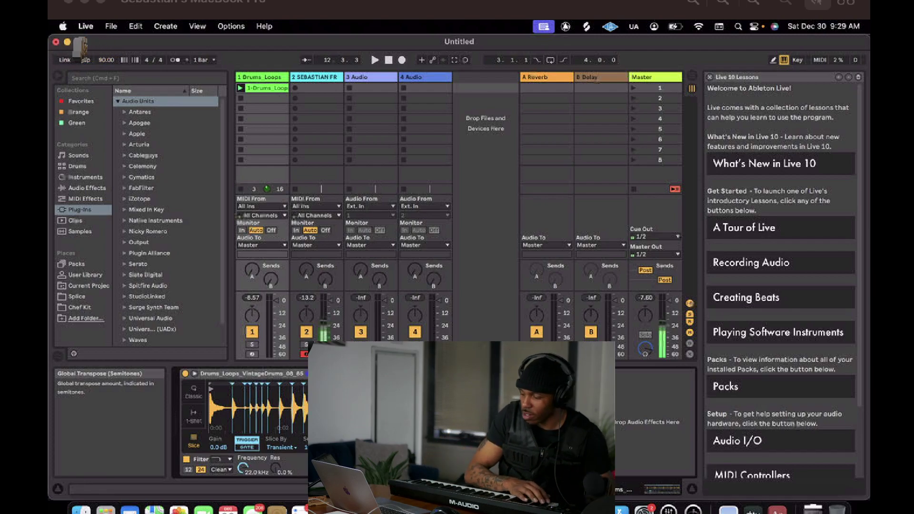
key("space")
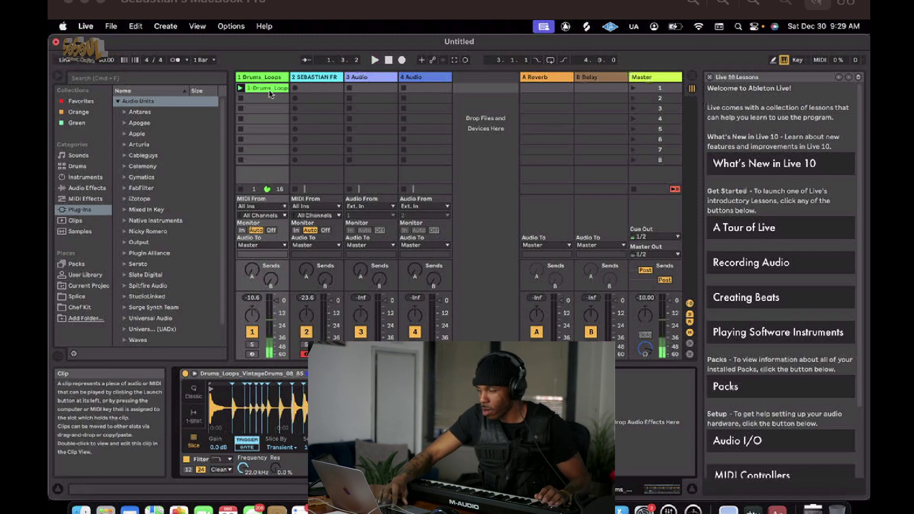
key("space")
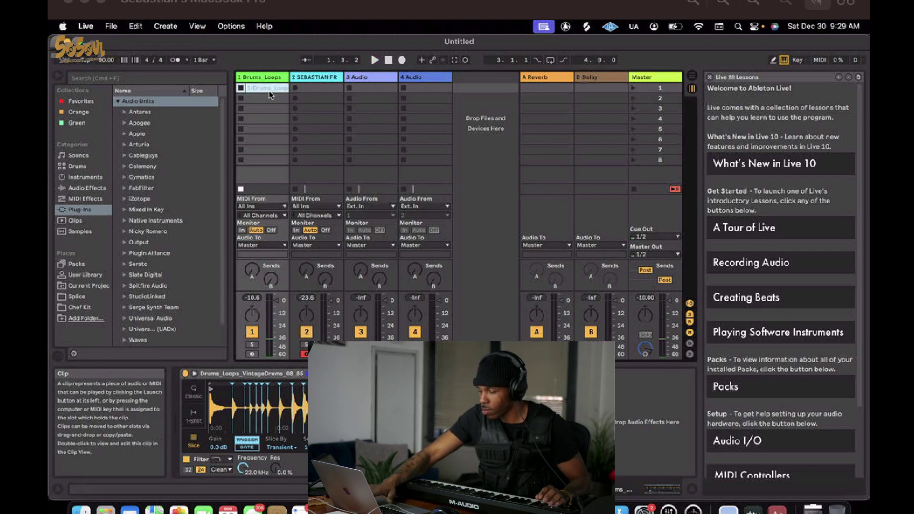
Select the BETTER DAYS sample track, set the project tempo to 130 BPM and turn on the metronome.
left_click(313, 79)
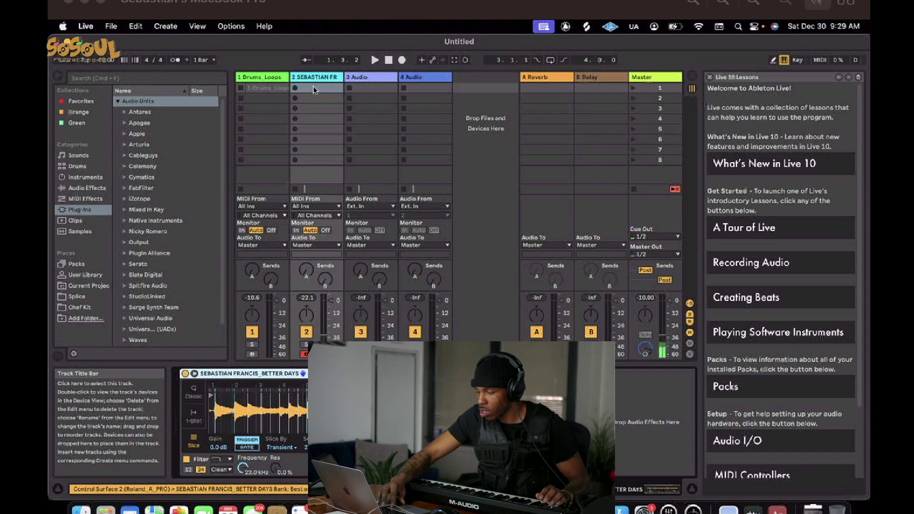
left_click(103, 58)
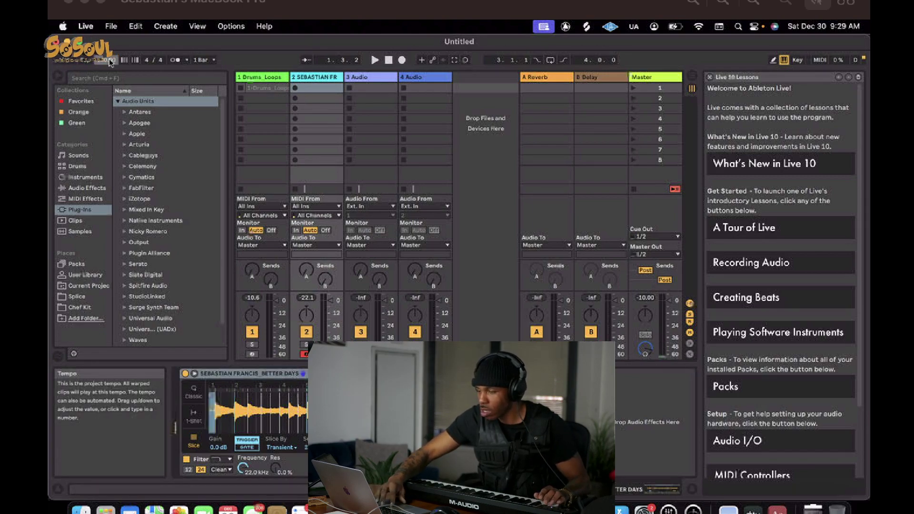
key("space")
left_click(176, 59)
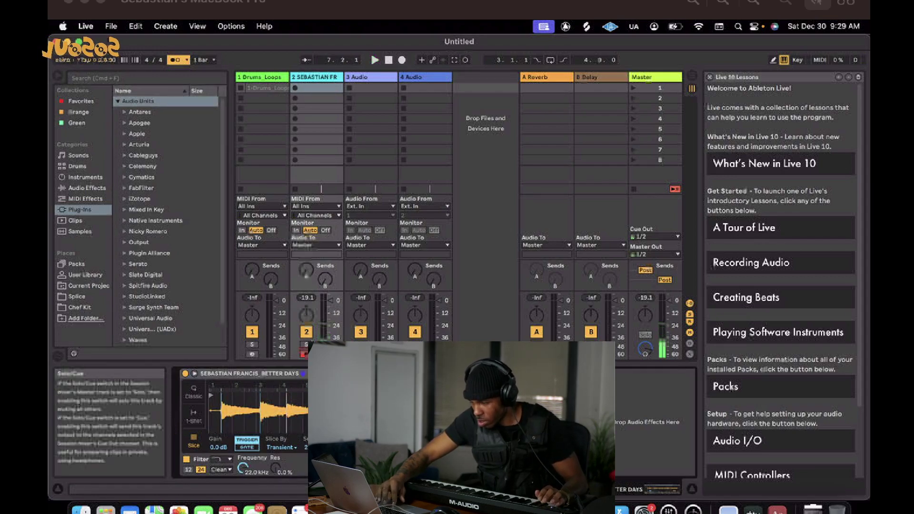
Record an eight-bar MIDI clip in the first slot of the BETTER DAYS track and select all its notes.
left_click(294, 88)
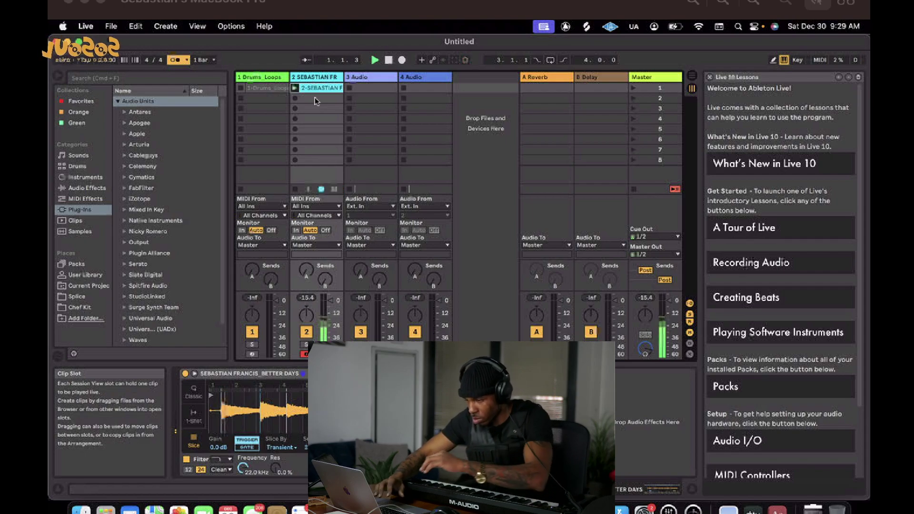
left_click(313, 89)
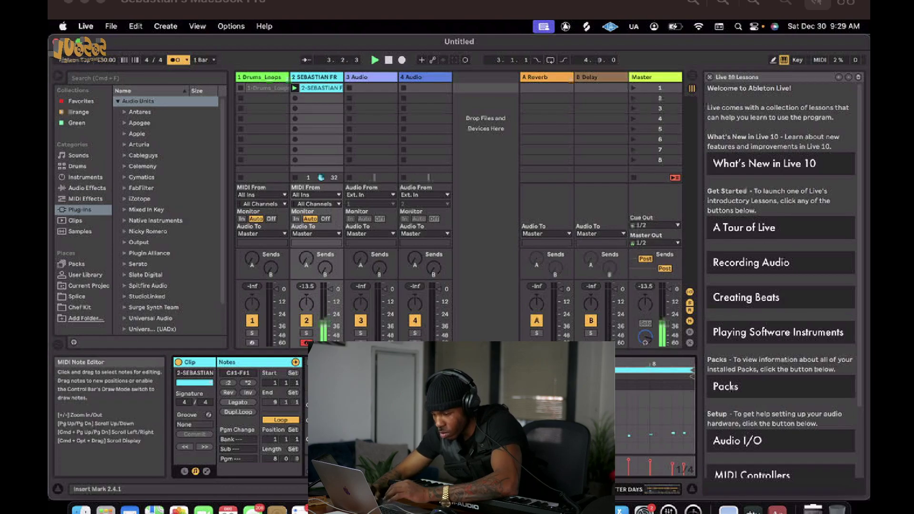
key("super+a")
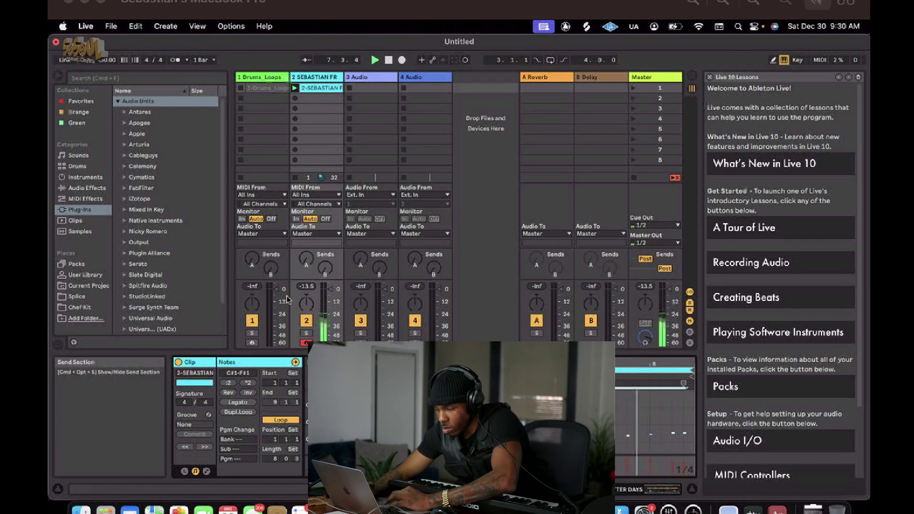
Open the deactivated Drums_Loops clip and arm its track to try the drum slices over the sample.
left_click(370, 87)
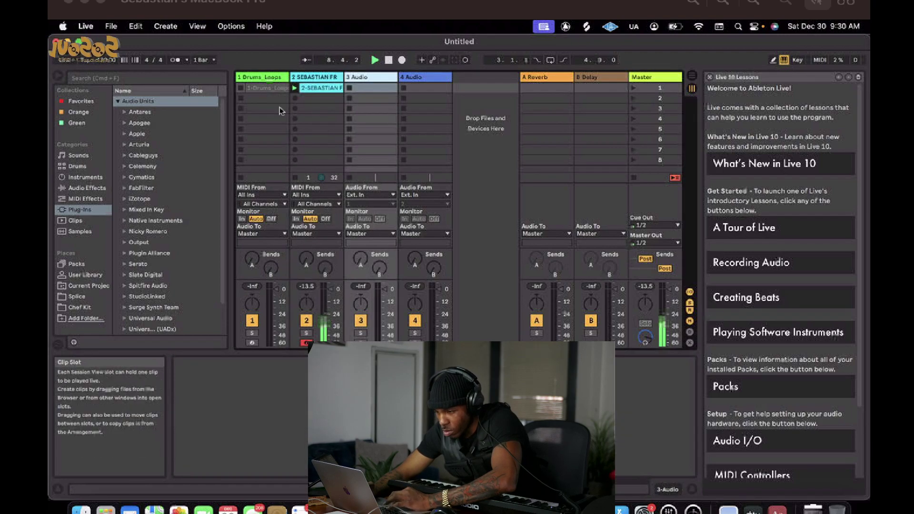
left_click(268, 87)
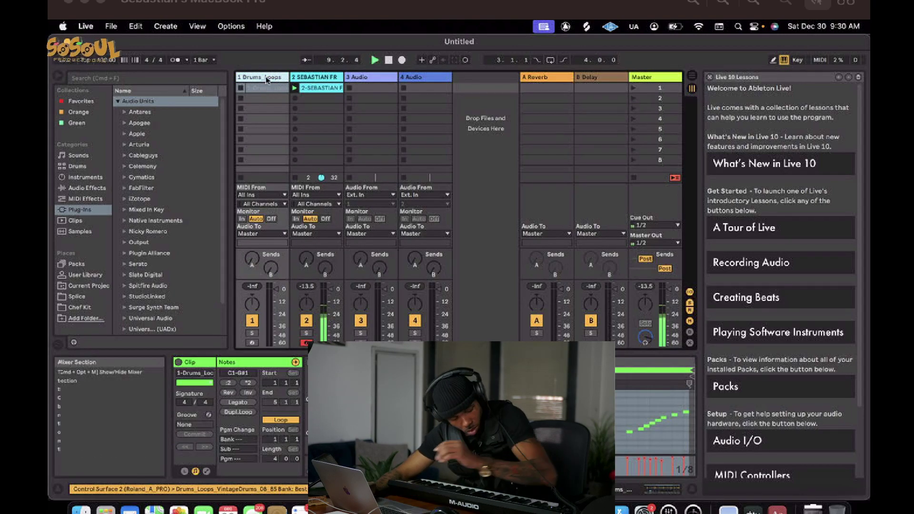
left_click(252, 342)
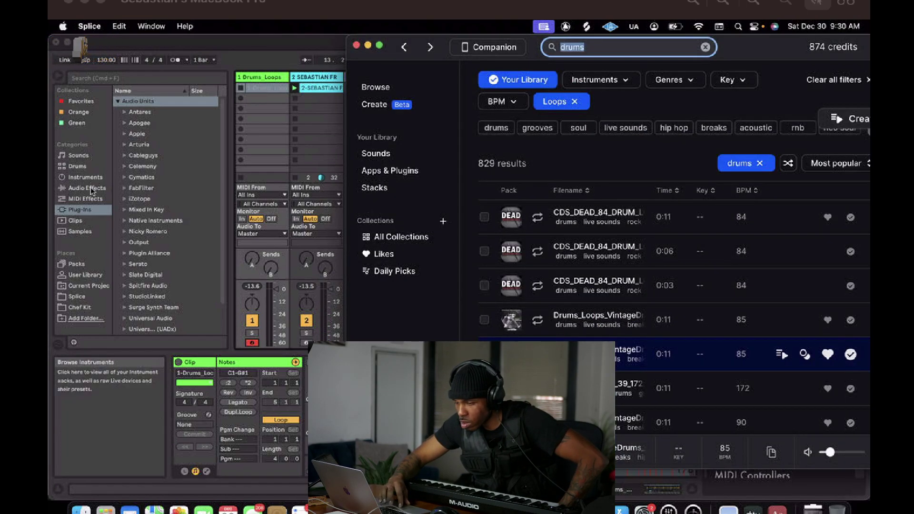
left_click(230, 107)
Insert a new MIDI track directly after the 3 Audio track.
left_click(359, 77)
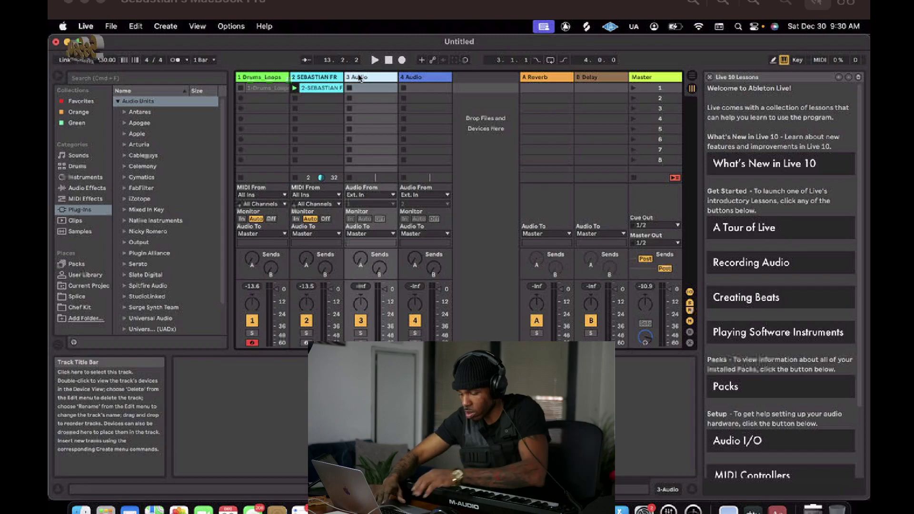
key("super+t")
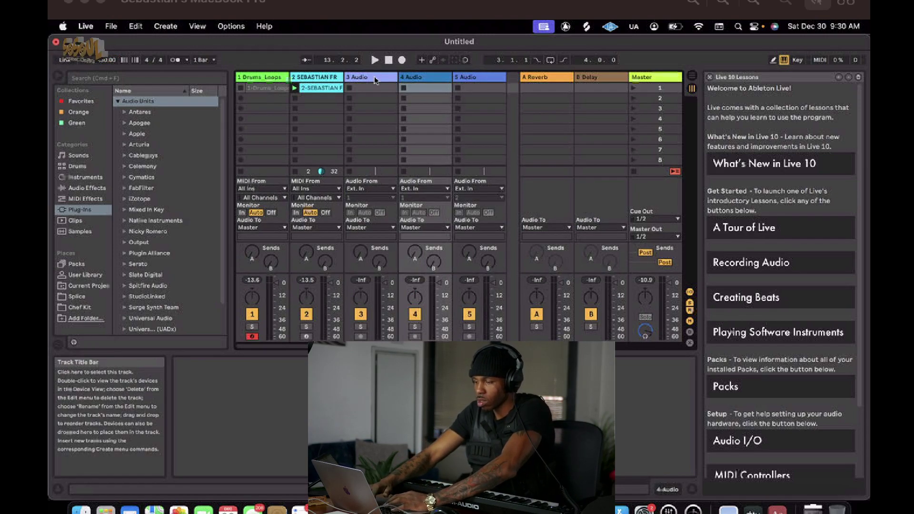
key("super+z")
key("super+shift+t")
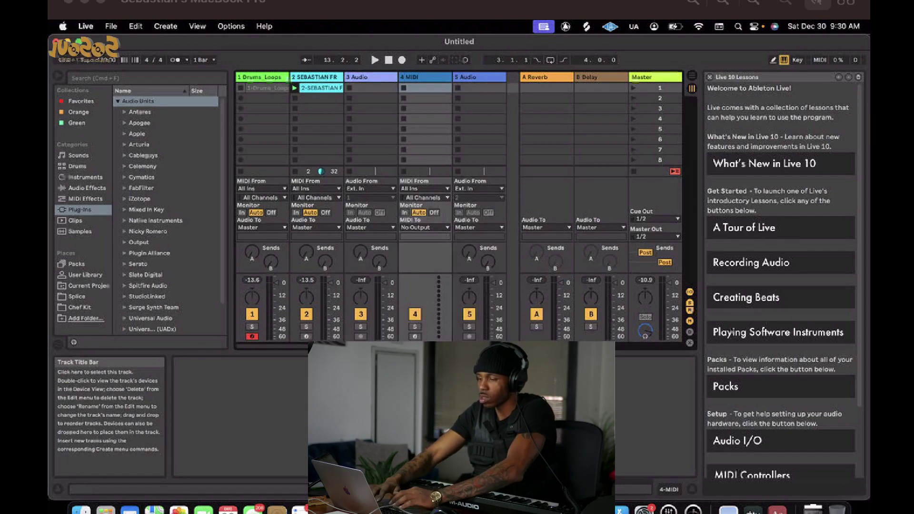
Load an empty Drum Rack onto the new MIDI track and expand its list of presets.
left_click(85, 177)
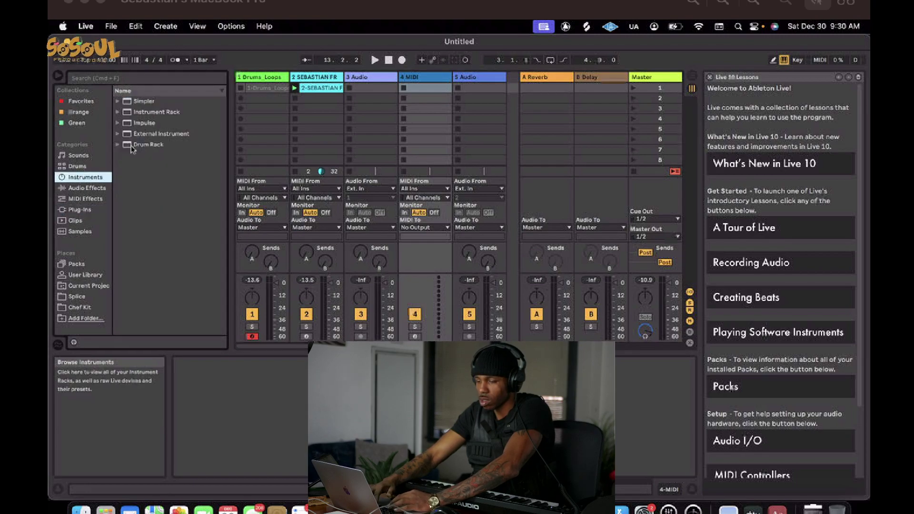
left_click(140, 114)
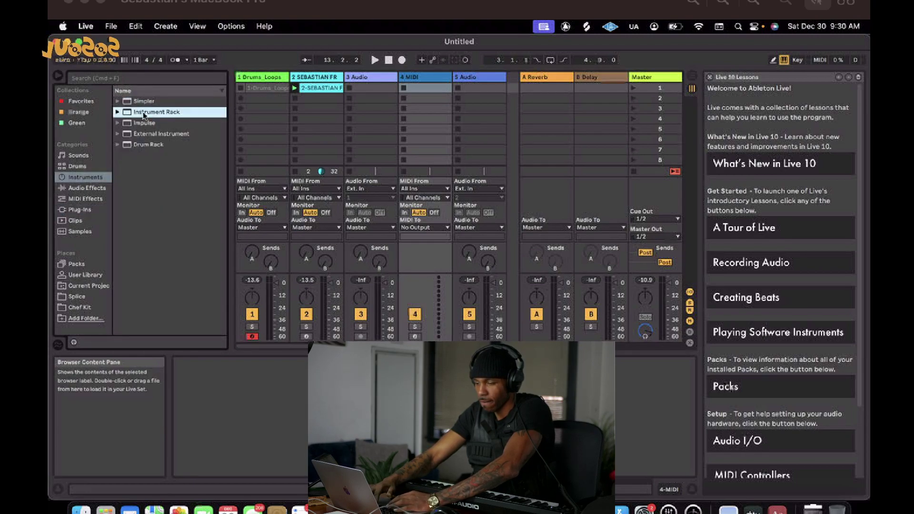
double_click(145, 114)
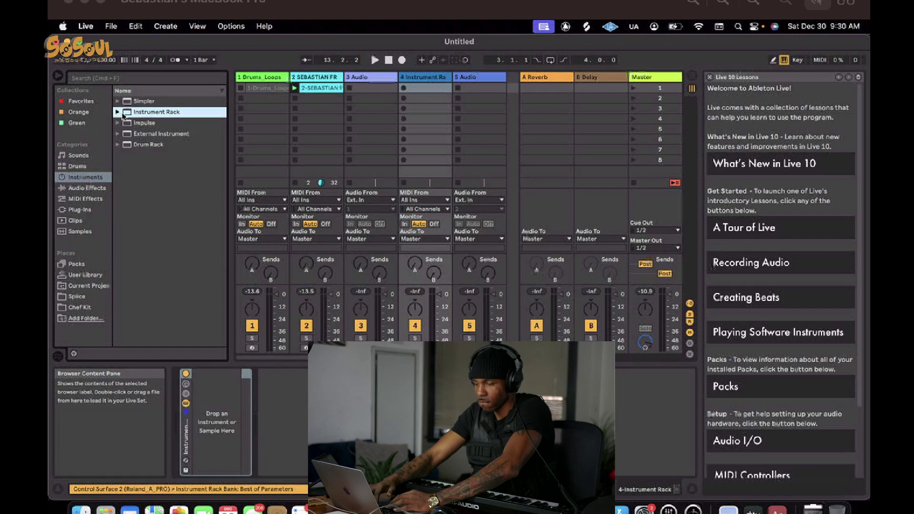
key("Down")
key("Down")
key("Down")
double_click(122, 147)
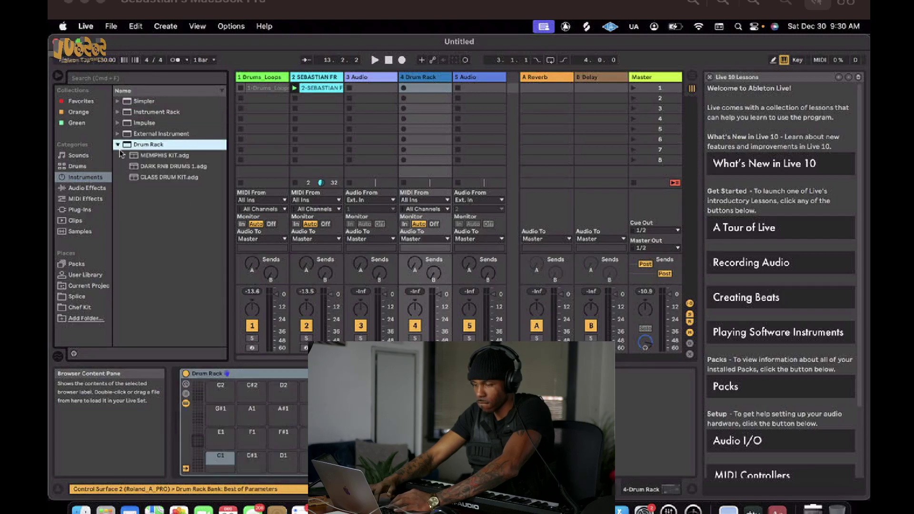
Audition MEMPHIS KIT over the sample with the drum track's volume lowered, and replace it with DARK RNB DRUMS 1.
double_click(152, 156)
key("space")
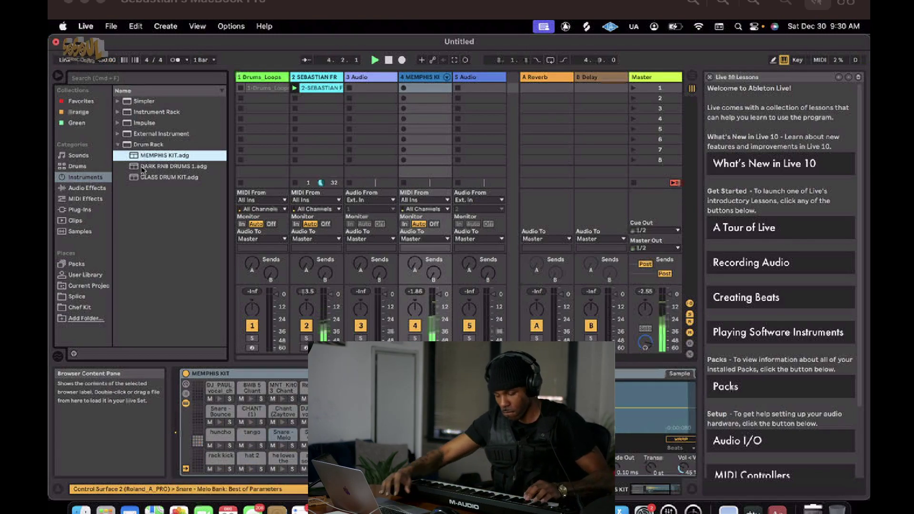
left_click(436, 295)
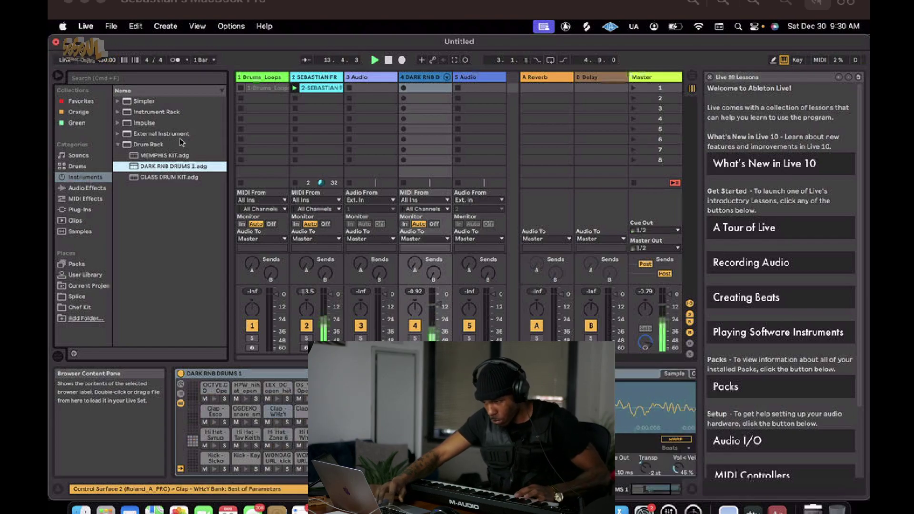
Record a drum clip in the first slot of the DARK RNB DRUMS 1 track and play it back.
left_click(404, 88)
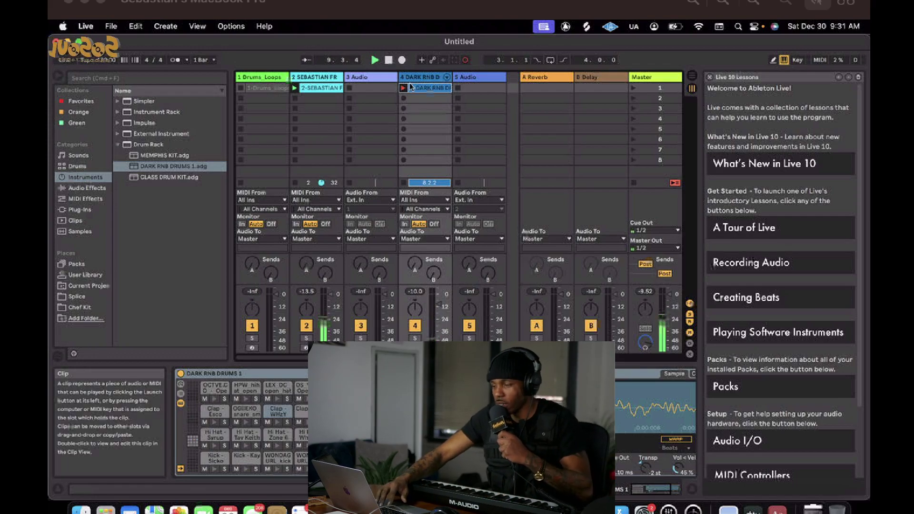
key("space")
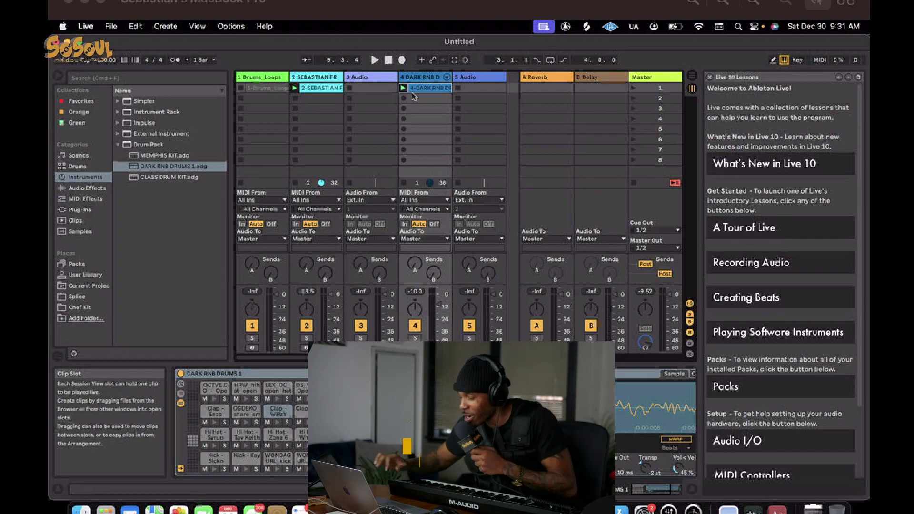
key("space")
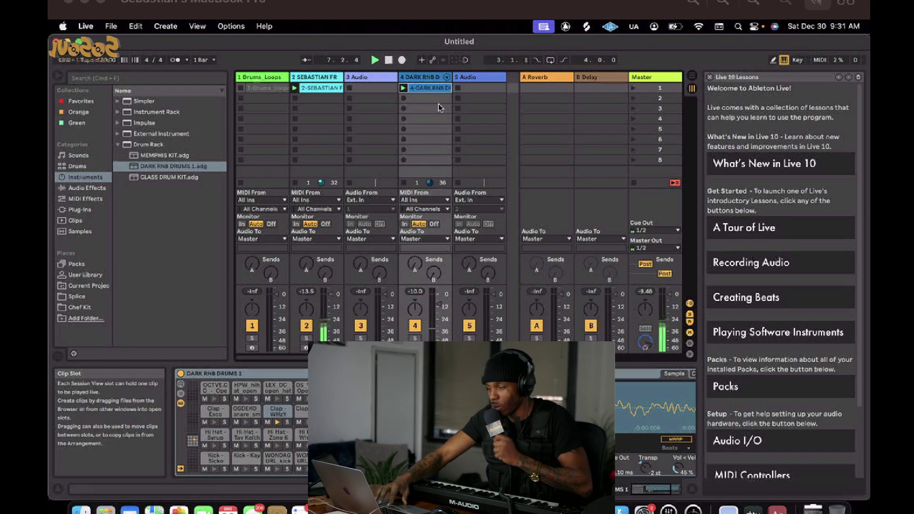
Shorten the drum clip's loop to 8 bars and overdub additional drum hits into it.
left_click(434, 88)
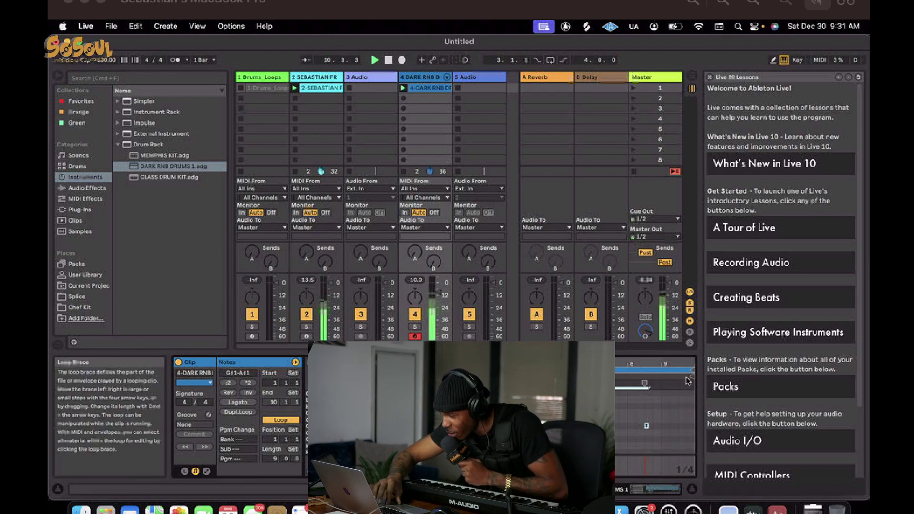
left_click_drag(687, 381, 659, 377)
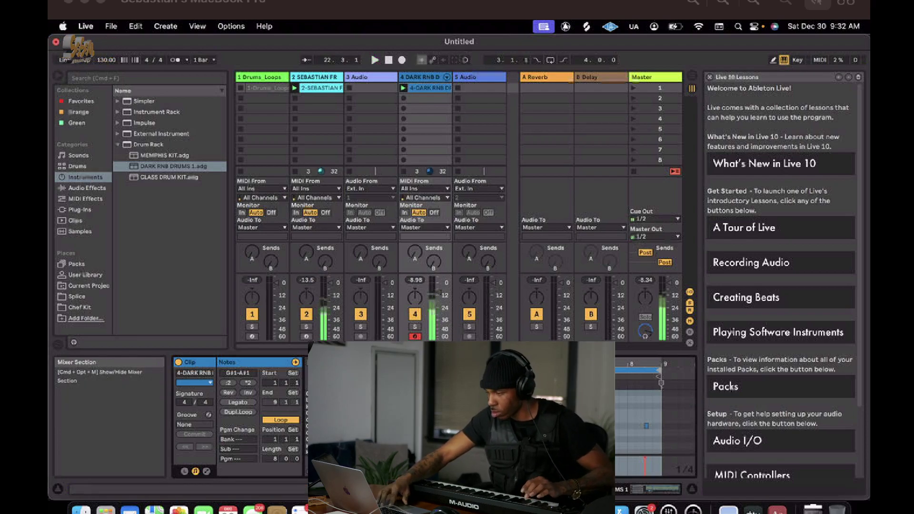
left_click(465, 59)
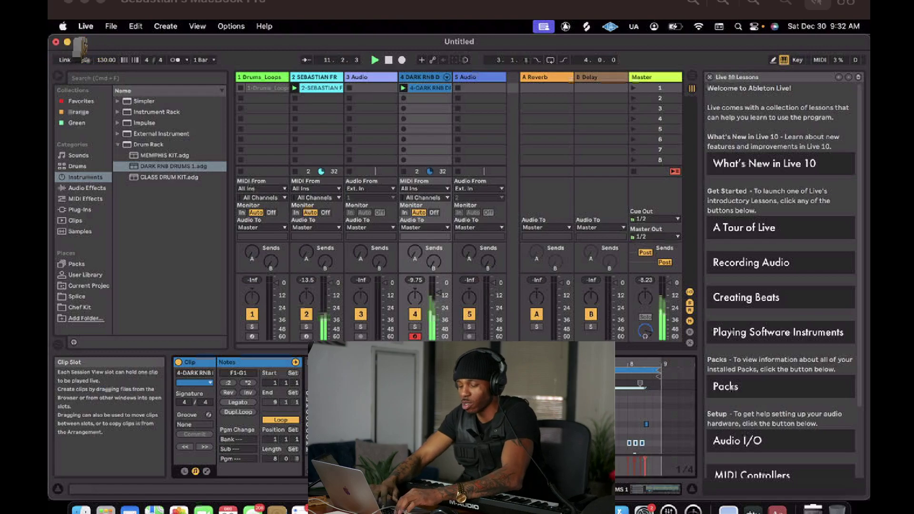
key("super+t")
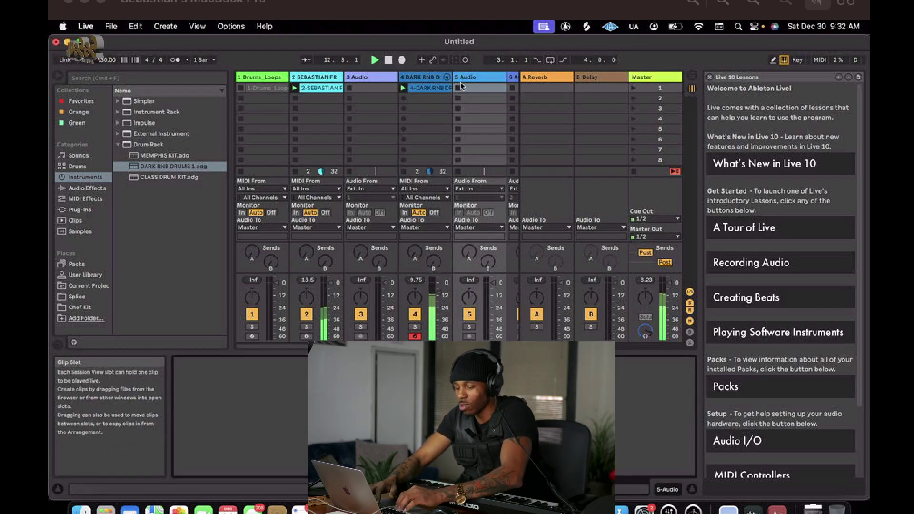
key("super+z")
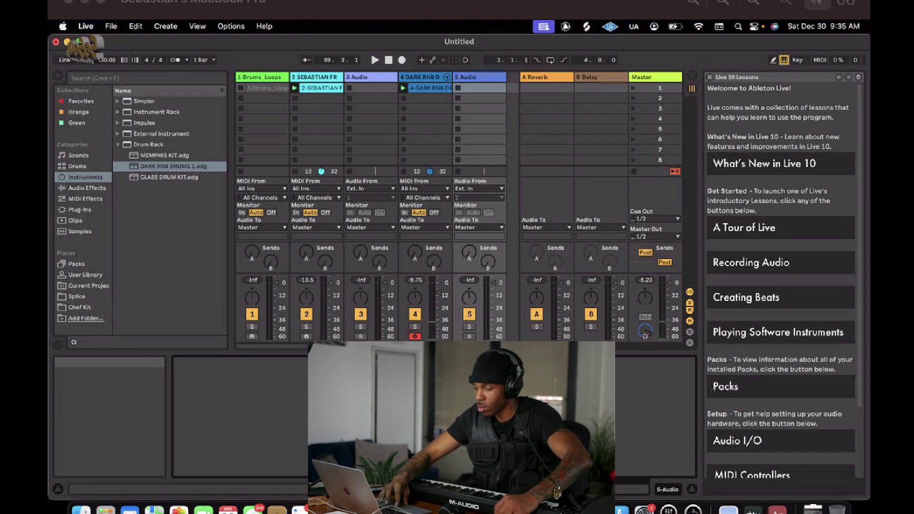
key("super+s")
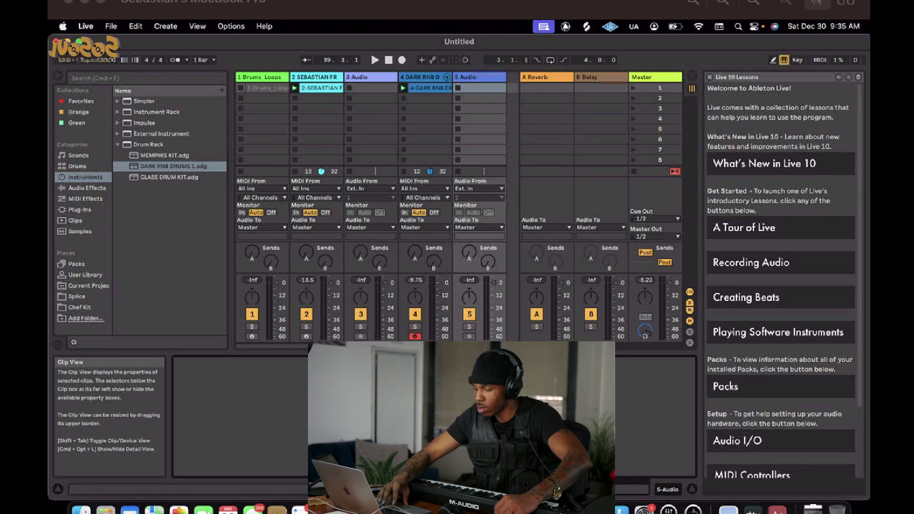
Play the sample and drum clips together and nudge the project tempo down.
key("space")
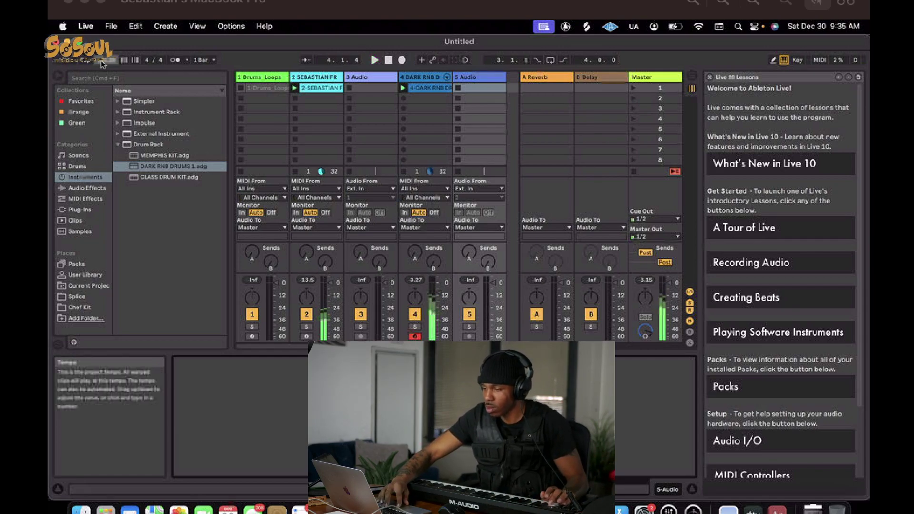
left_click_drag(101, 64, 101, 69)
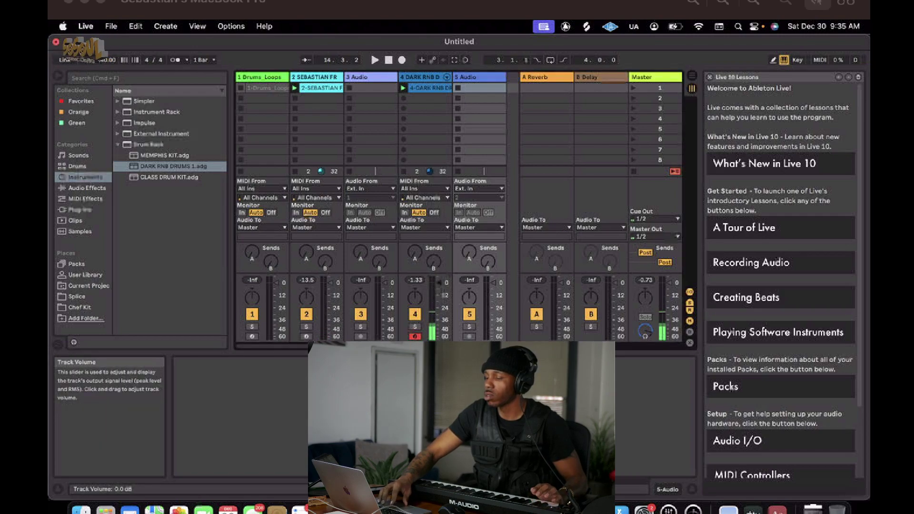
Set the drum track's volume to -6.0 dB during playback and show the DARK RNB DRUMS 1 rack's devices.
key("space")
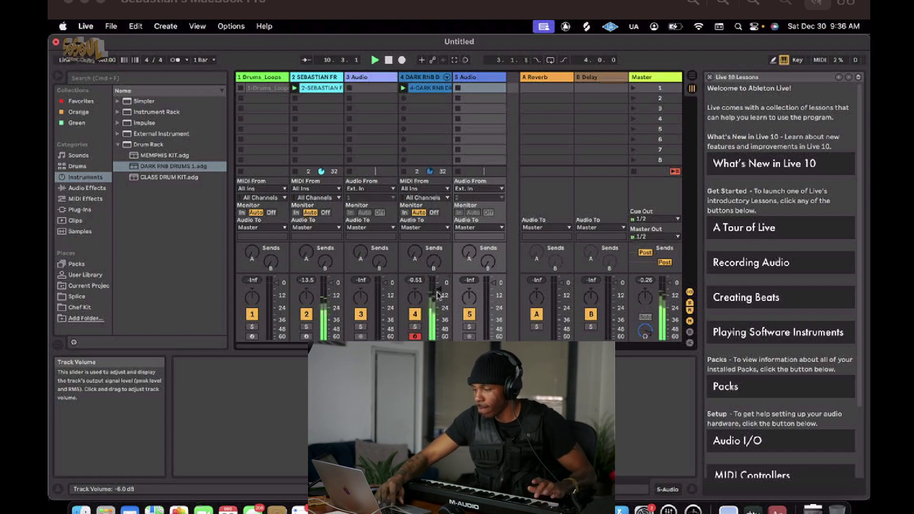
key("space")
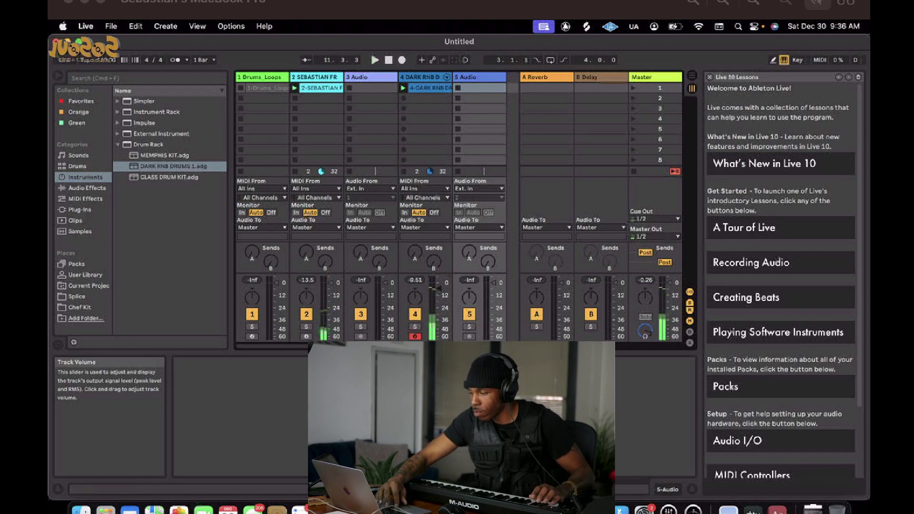
double_click(415, 88)
double_click(423, 76)
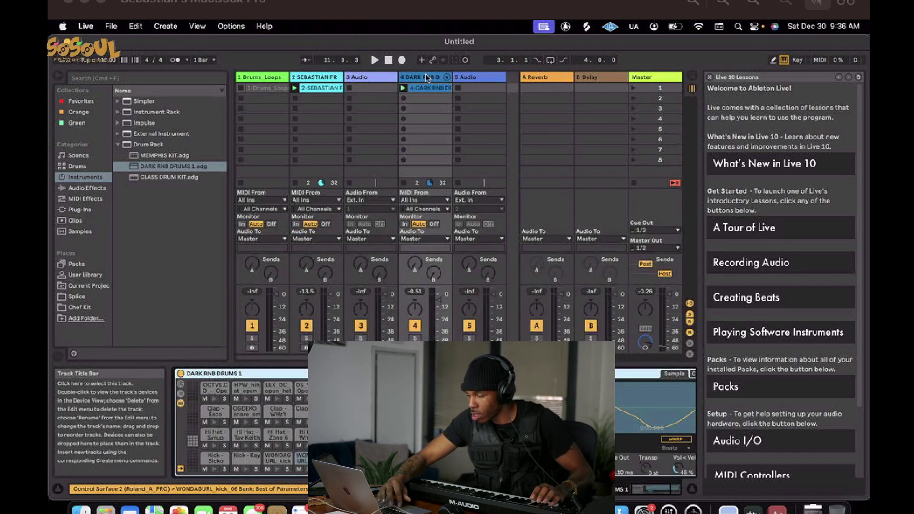
Play the beat and examine the volume settings in the Simpler of the Hi Hat - Whippa pad.
key("space")
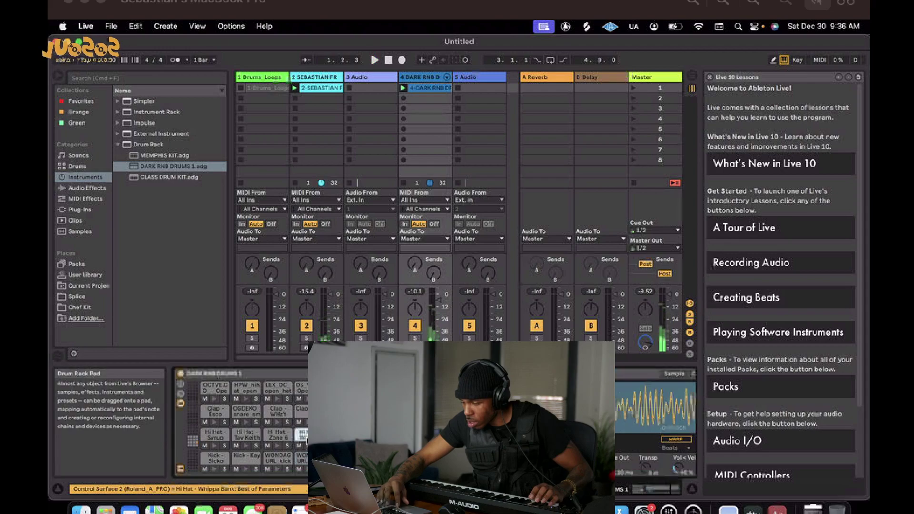
key("space")
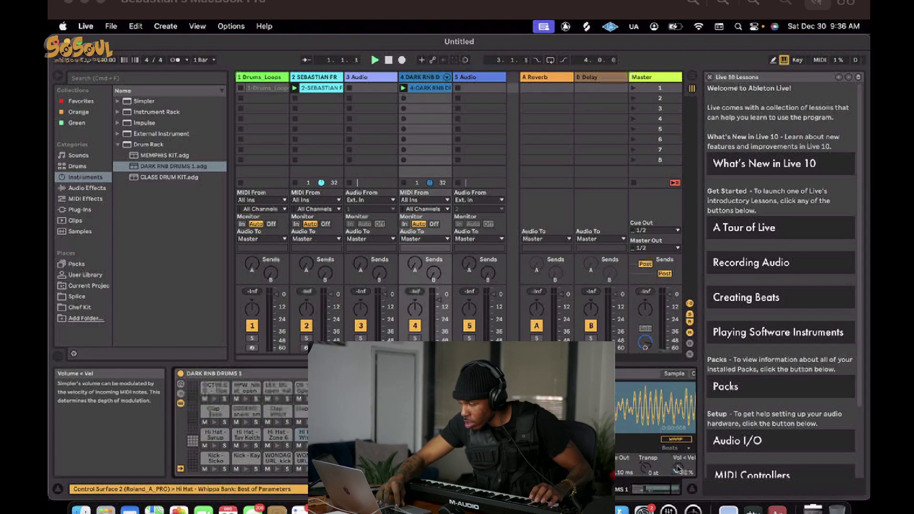
scroll(678, 469, "right", 3)
scroll(677, 469, "right", 2)
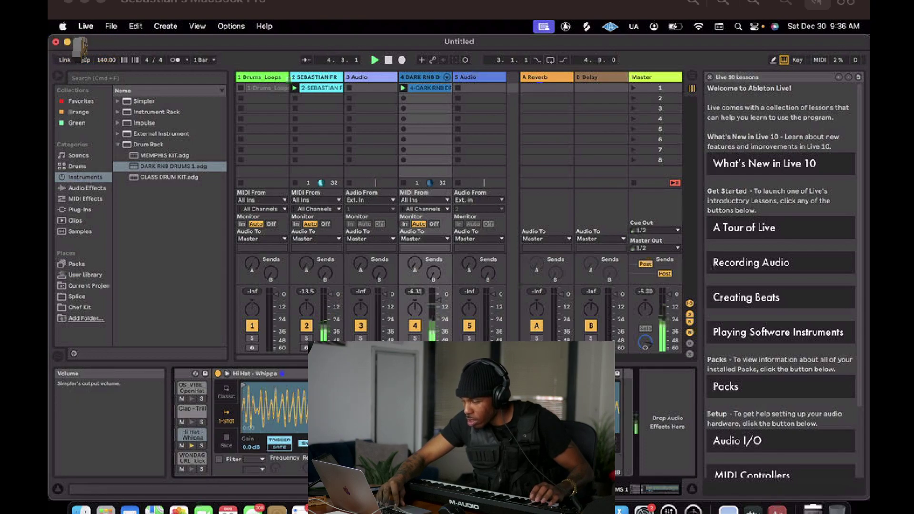
scroll(305, 455, "left", 3)
scroll(305, 456, "left", 1)
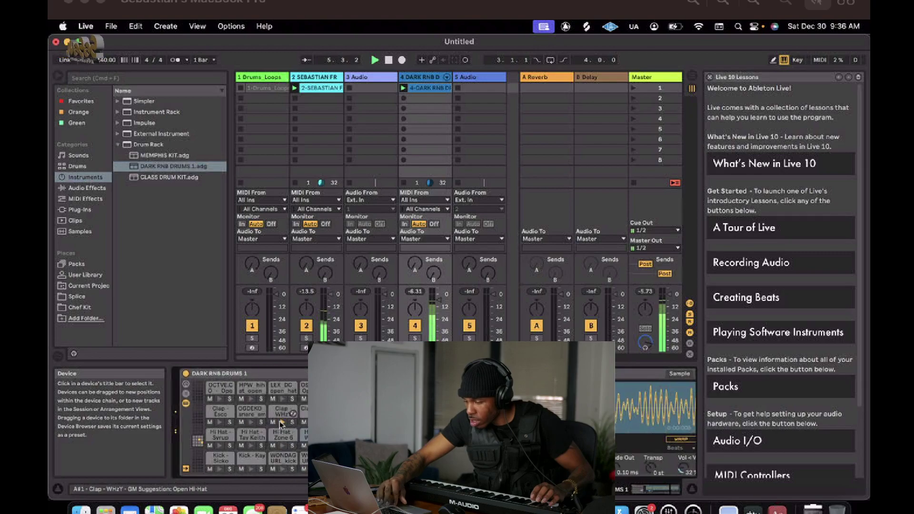
Unfold the drum track's chain mixer and set the Clap - WHzY chain's volume to -5.0 dB.
left_click(283, 411)
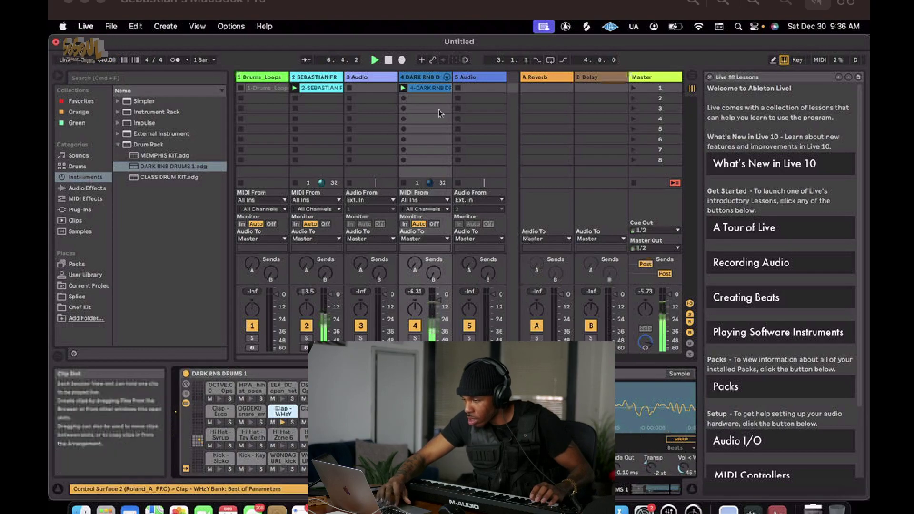
left_click(445, 76)
scroll(445, 74, "right", 8)
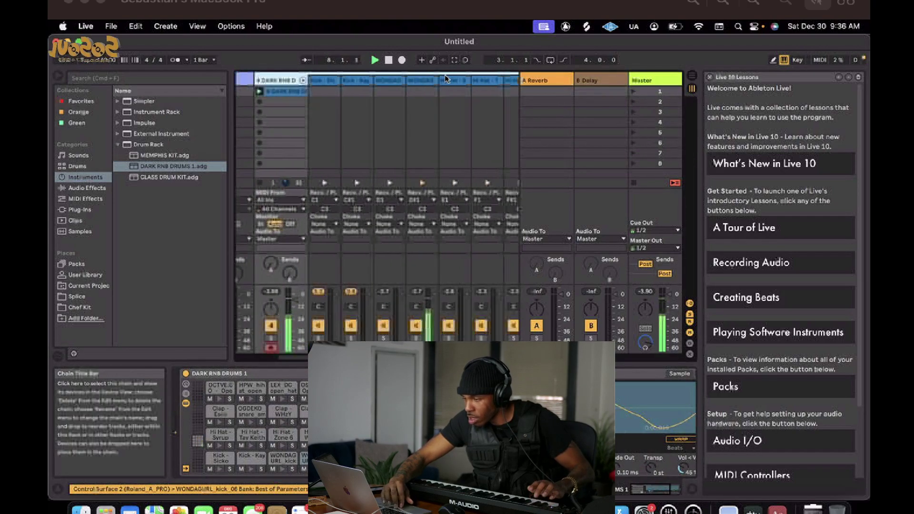
scroll(433, 155, "right", 2)
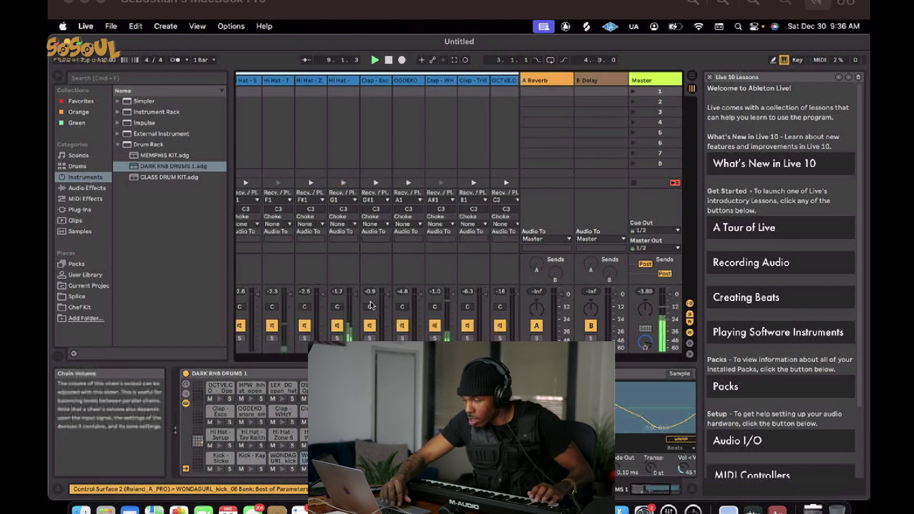
left_click_drag(450, 295, 450, 299)
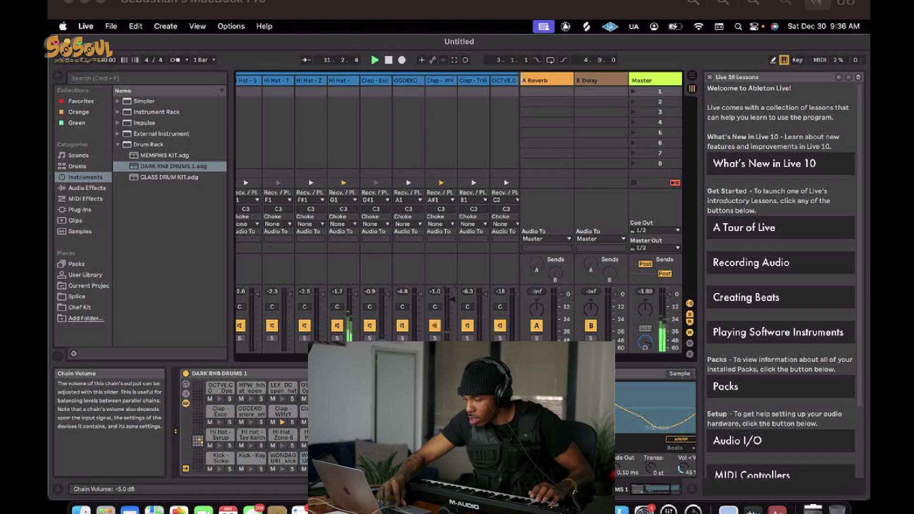
Overdub Kick - Kay hits into the drum clip and play the beat back.
scroll(379, 243, "left", 3)
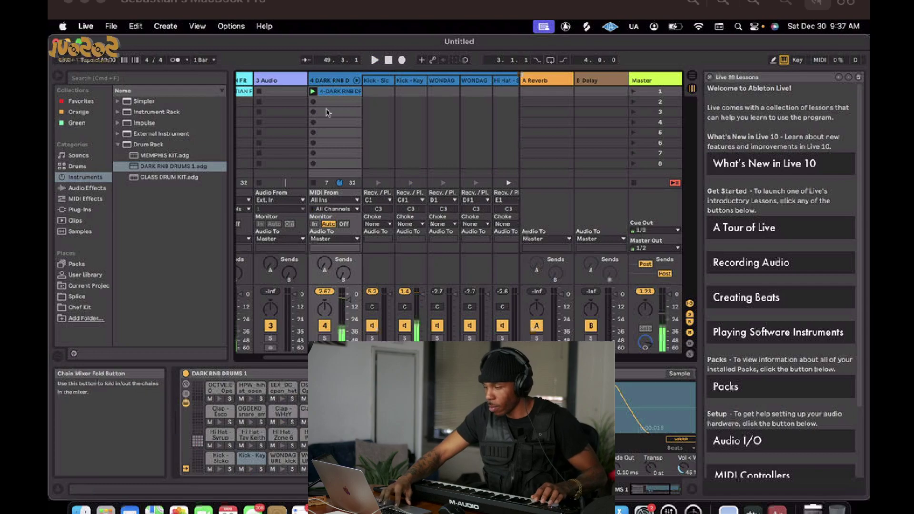
left_click(465, 59)
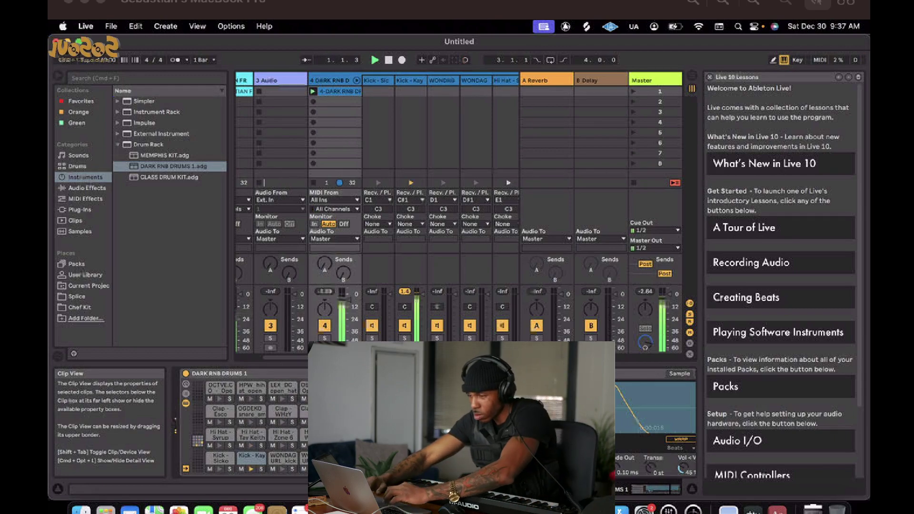
scroll(472, 113, "right", 5)
scroll(472, 113, "left", 8)
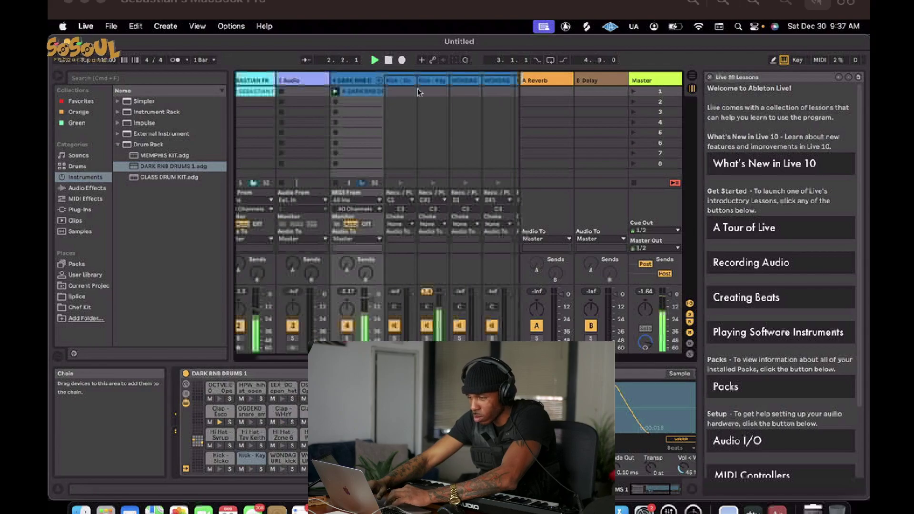
Open the drum clip's notes, quantize the C#1 kick notes and play the beat.
double_click(395, 89)
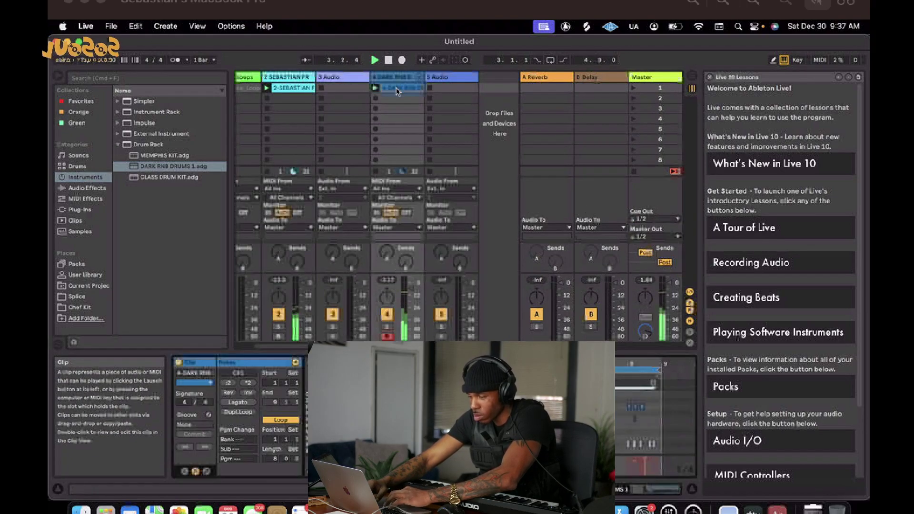
scroll(654, 417, "up", 5)
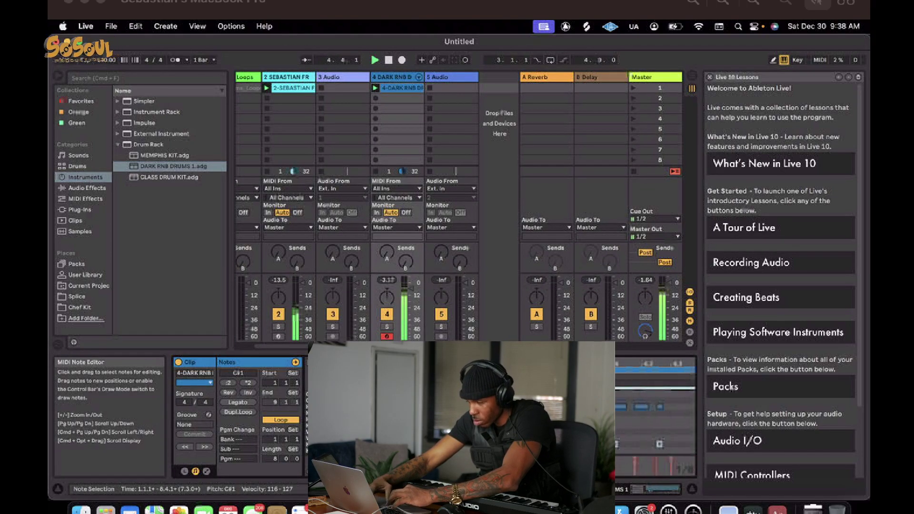
key("super+u")
key("space")
key("space")
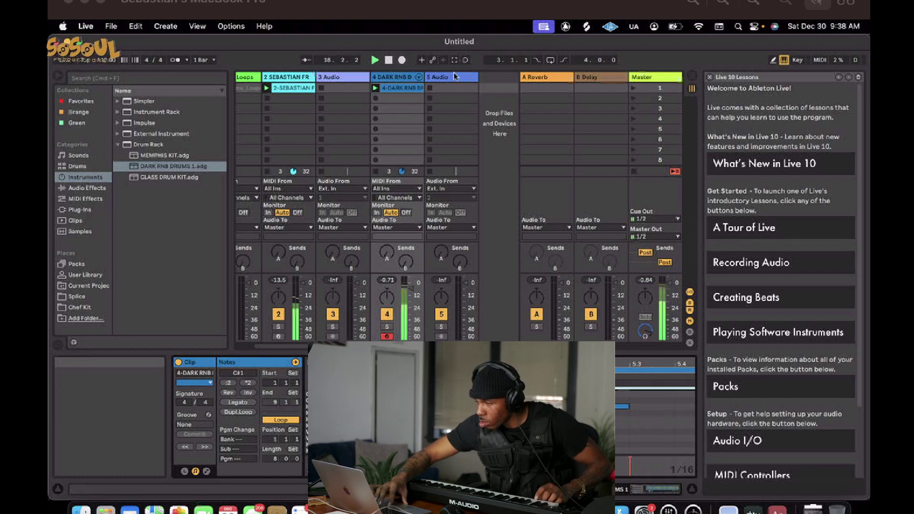
Overdub F1 hi-hat hits into the drum clip and stop playback.
left_click(465, 59)
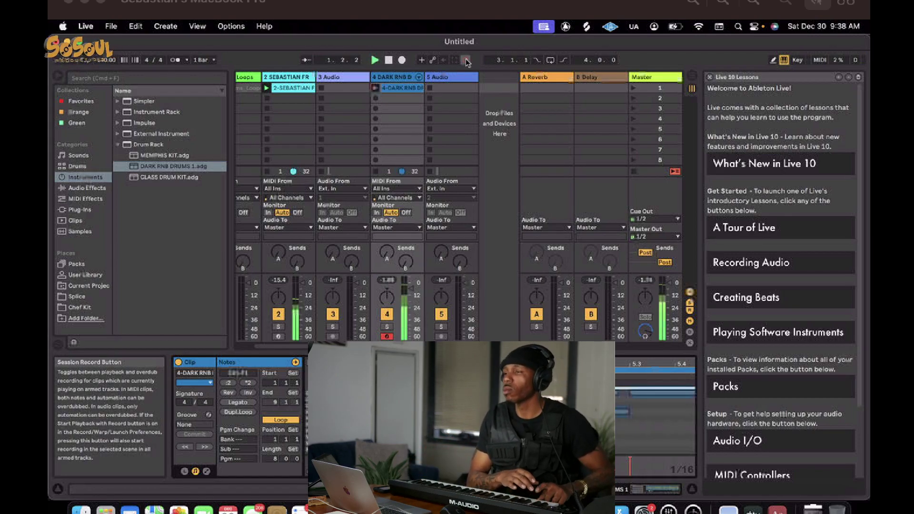
left_click(466, 60)
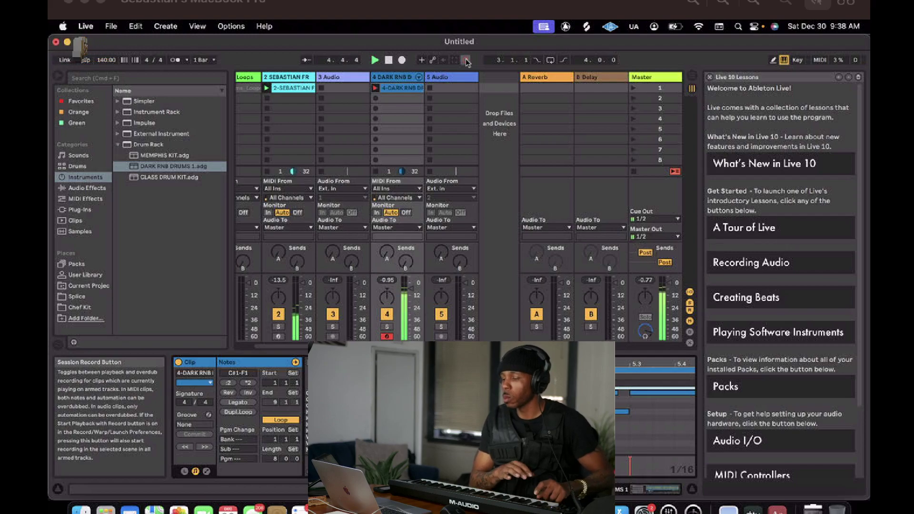
key("space")
key("space")
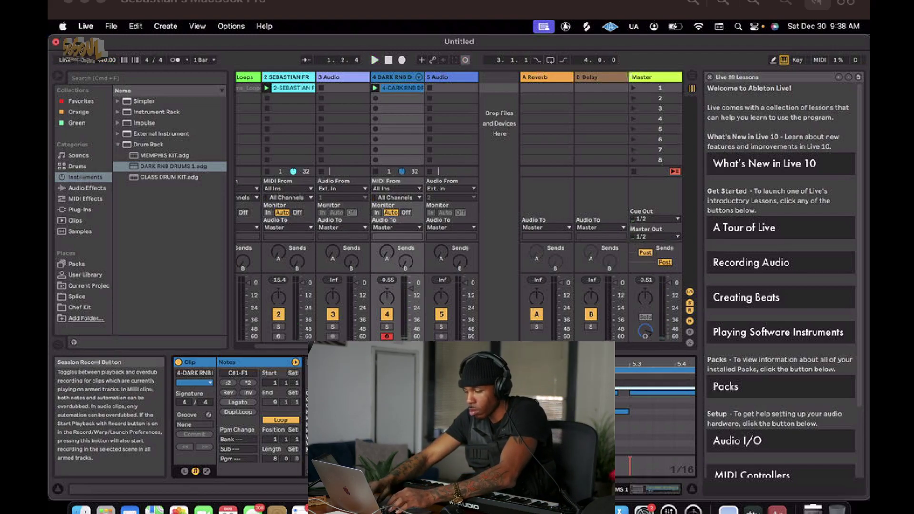
Duplicate the F1 hi-hat notes through the end of the drum clip, clear the surplus notes past 9.1.1 and play it.
left_click(544, 405)
left_click_drag(544, 405, 400, 395)
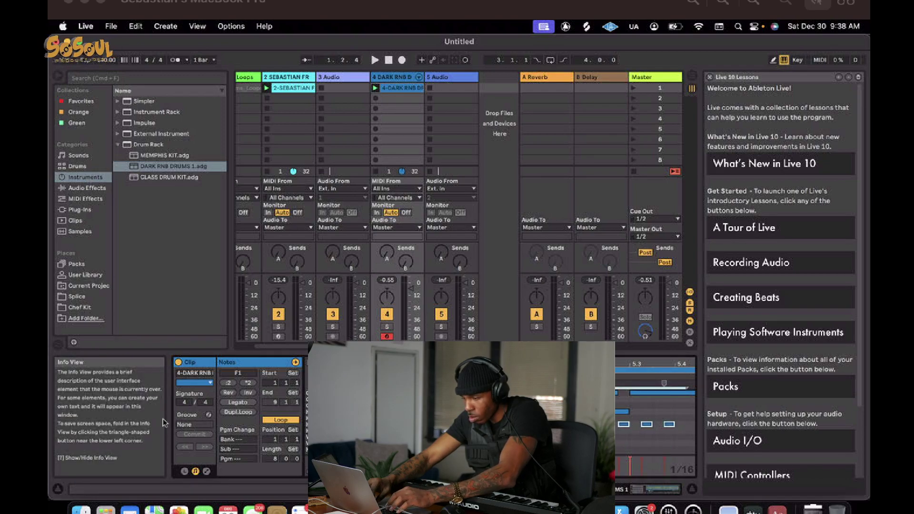
key("space")
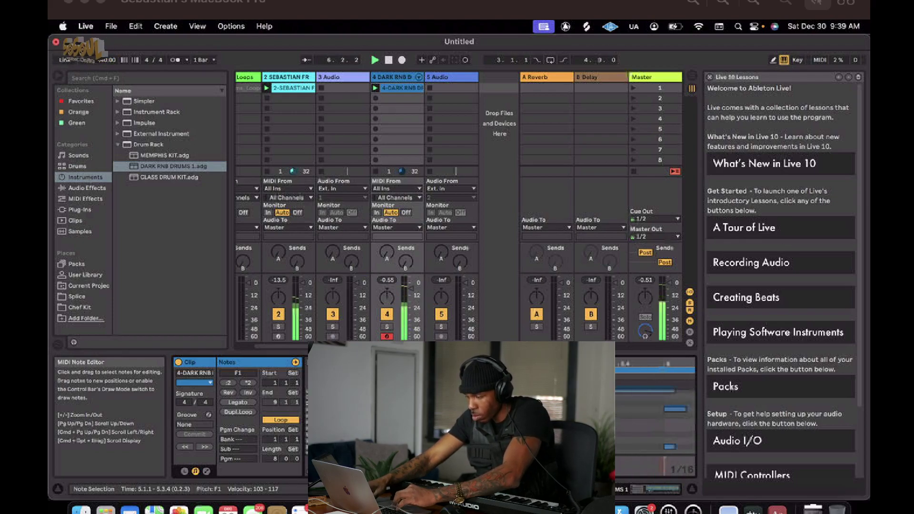
key("super+d")
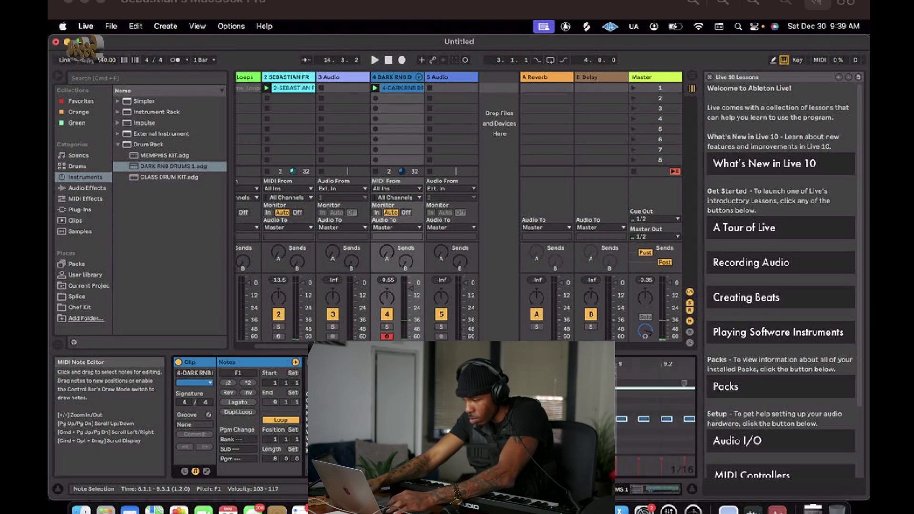
left_click(471, 405)
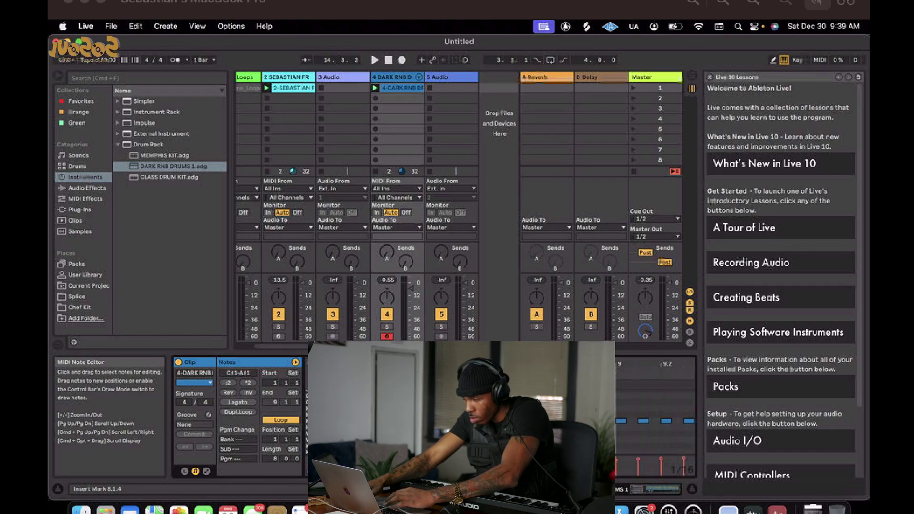
left_click(620, 404)
key("space")
Save the Live Set as "gold ivory loop flip" in the MY ABLETON PROJECTS folder.
key("super+s")
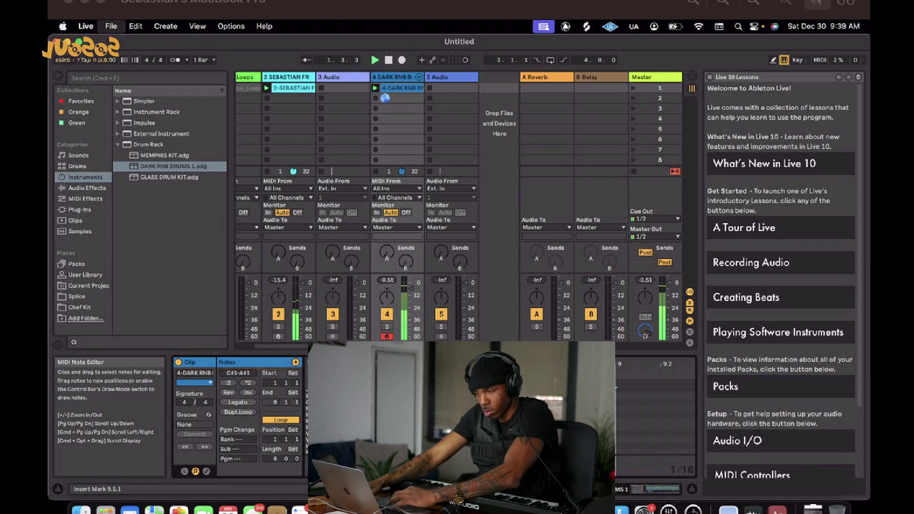
key("super+s")
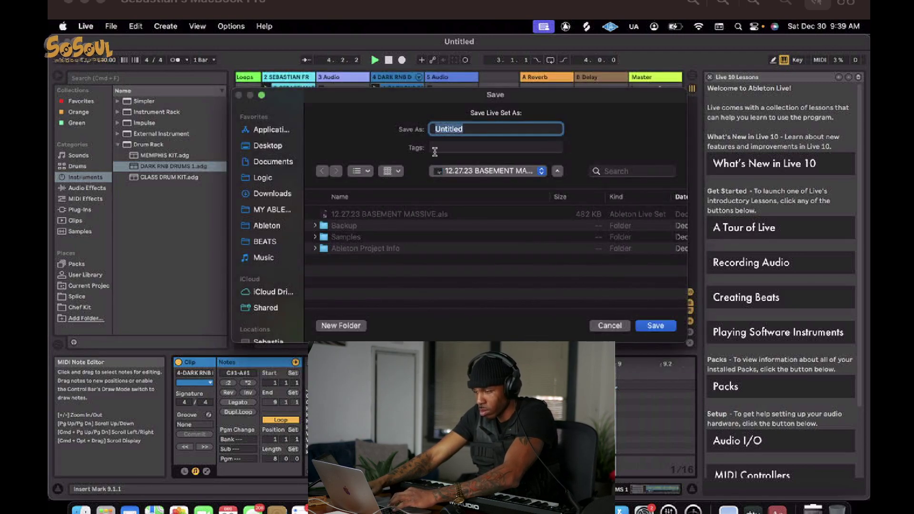
left_click(460, 173)
left_click(461, 176)
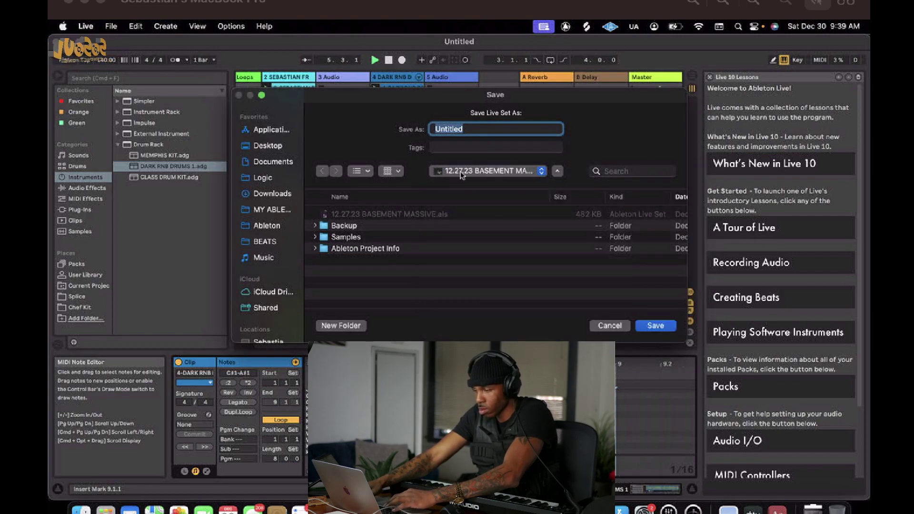
left_click(460, 172)
left_click(462, 188)
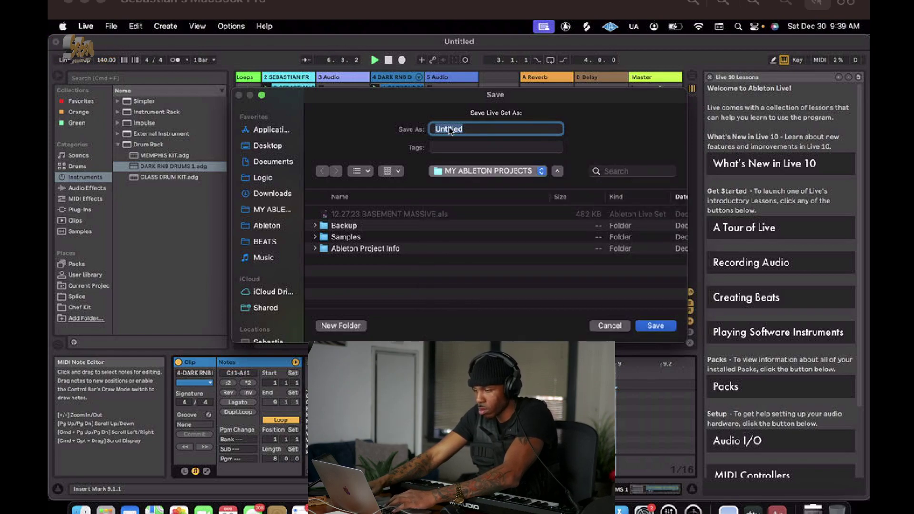
type("gold ivory loop flip")
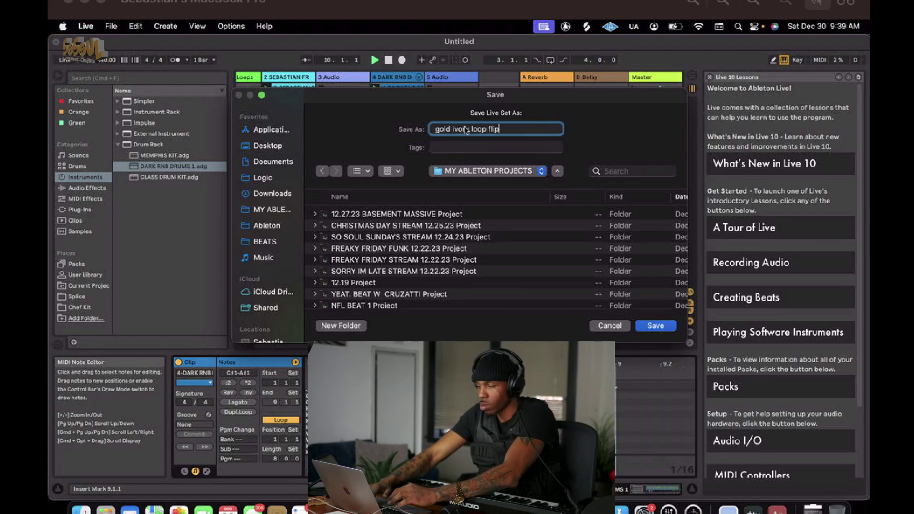
key("Return")
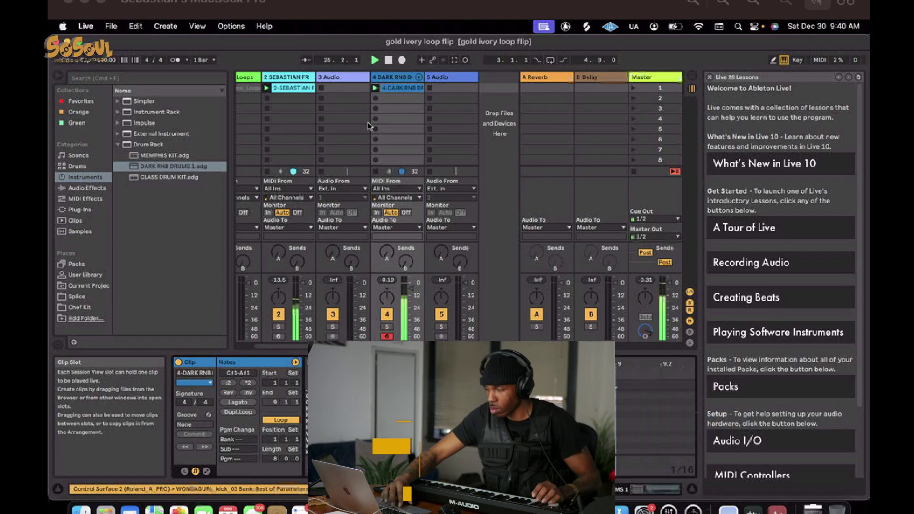
Deactivate the first clip on the BETTER DAYS sample track and stop playback.
scroll(367, 122, "left", 2)
left_click(323, 90)
key("0")
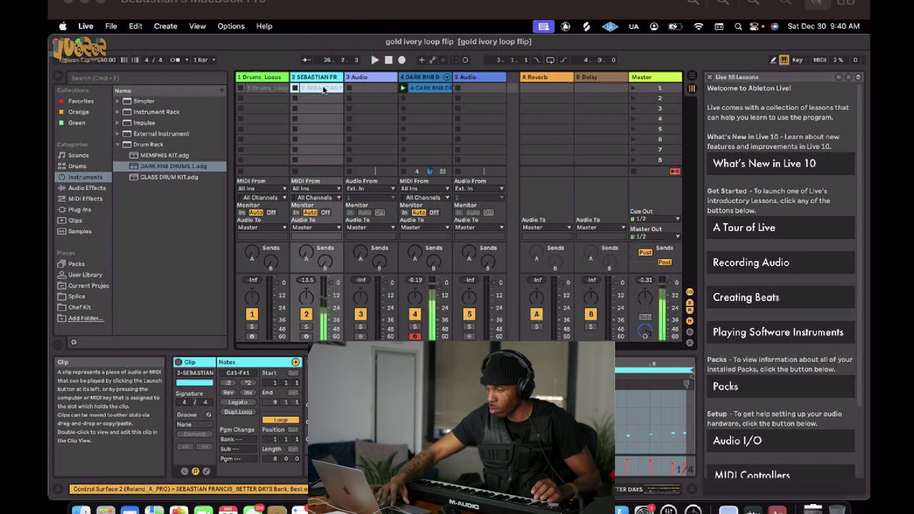
key("space")
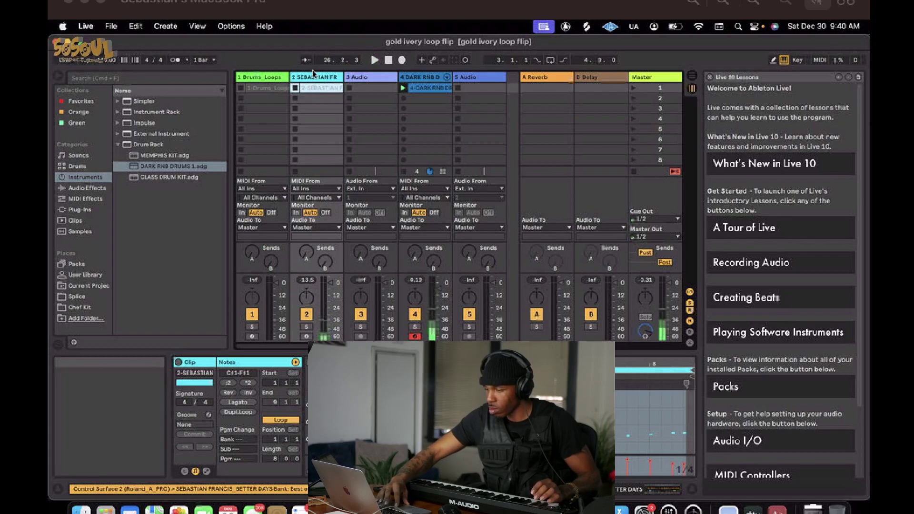
Arm the sample track, show its BETTER DAYS Simpler and play slices over the drum clip.
left_click(306, 336)
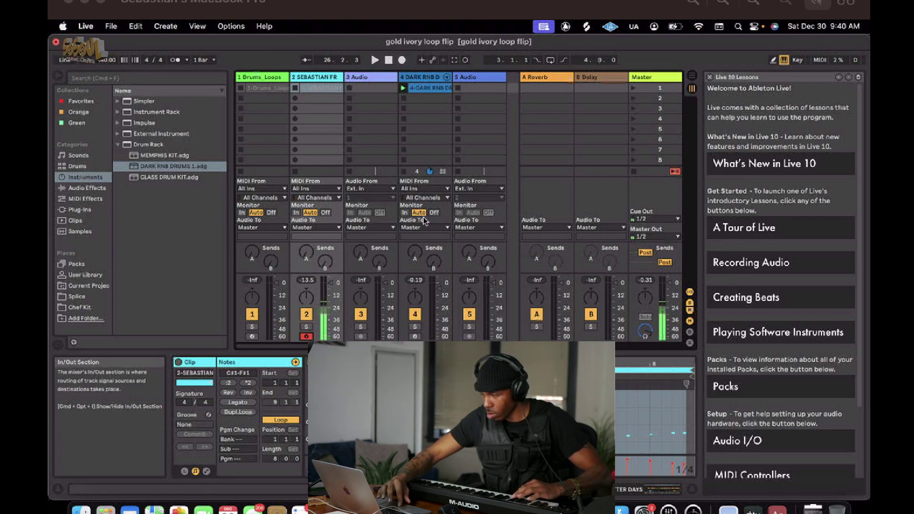
left_click(311, 81)
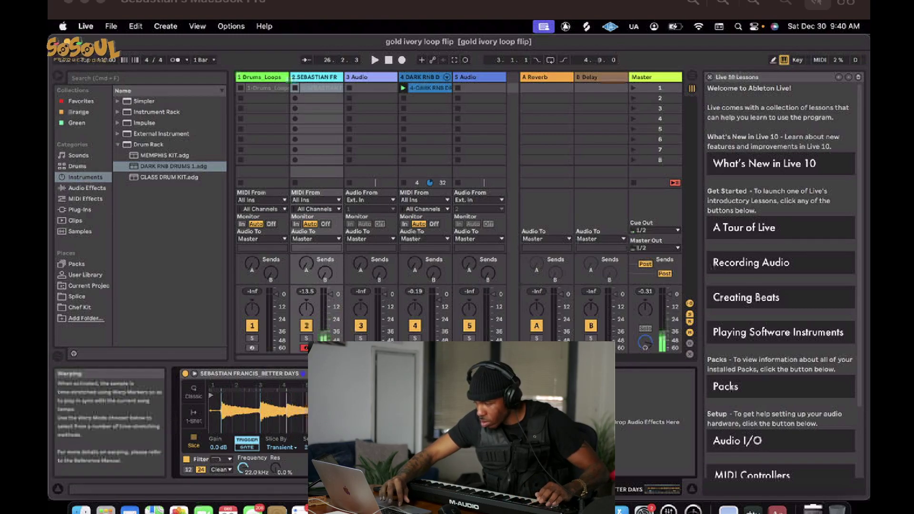
key("space")
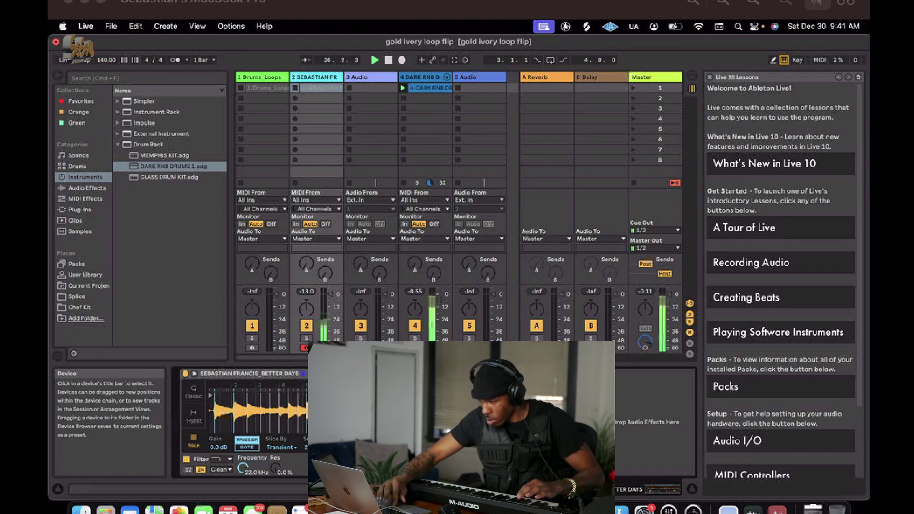
Examine the slices along the BETTER DAYS waveform while playing them over the drum clip.
left_click(362, 443)
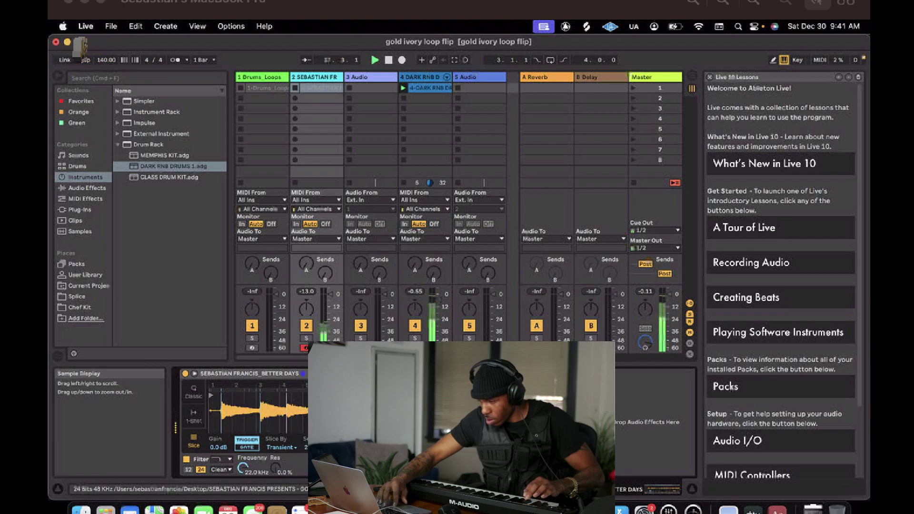
left_click(345, 442)
left_click(361, 442)
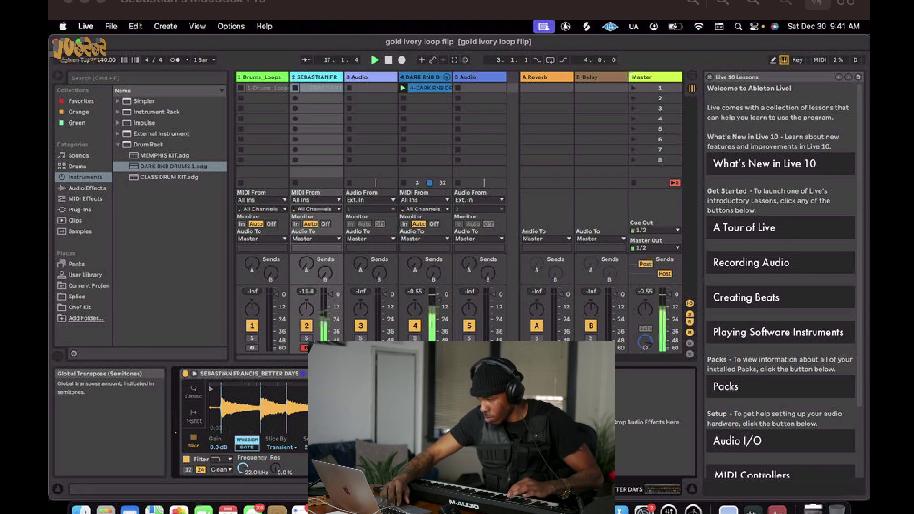
scroll(258, 407, "right", 2)
scroll(258, 408, "right", 3)
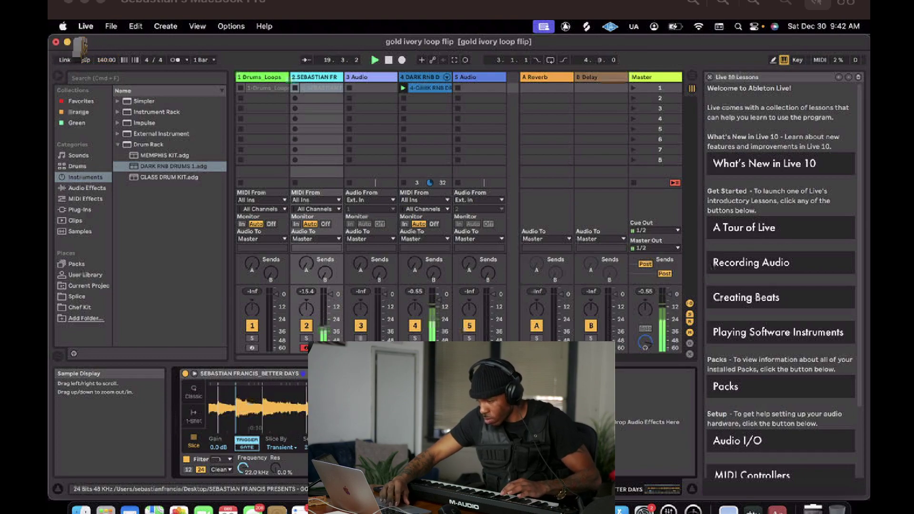
scroll(258, 407, "right", 3)
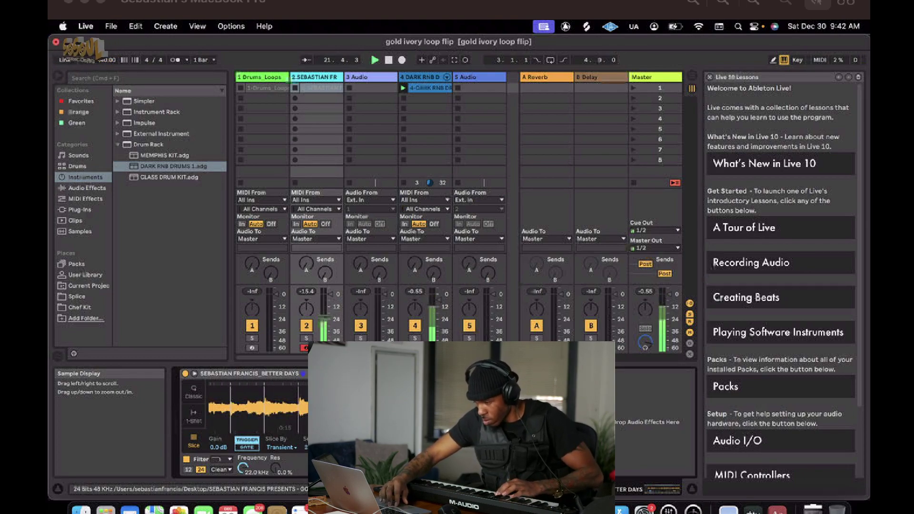
scroll(259, 408, "right", 3)
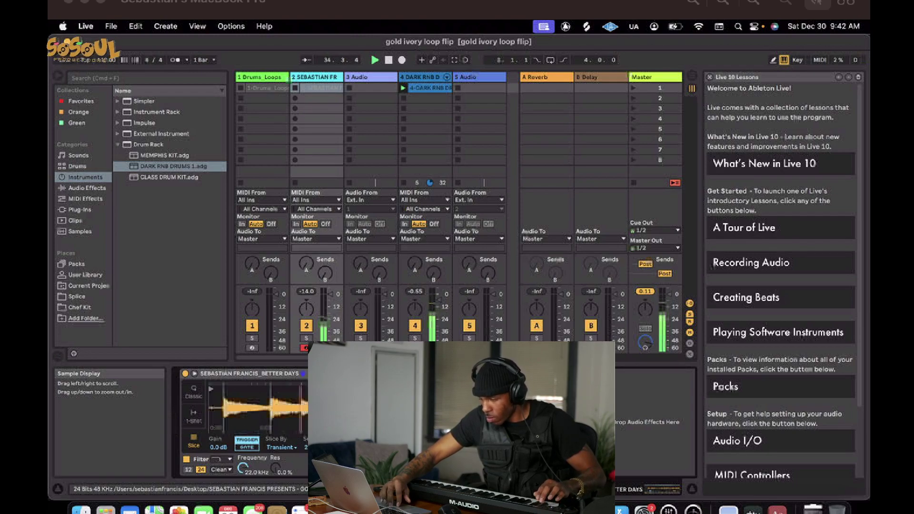
Restart playback and inspect the opening slices of the BETTER DAYS sample up close in the Simpler.
key("space")
key("space")
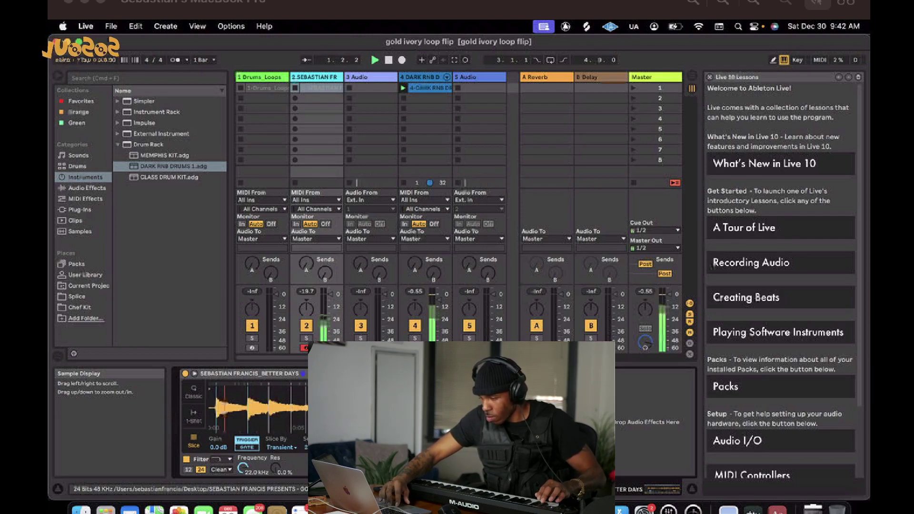
left_click_drag(259, 412, 245, 423)
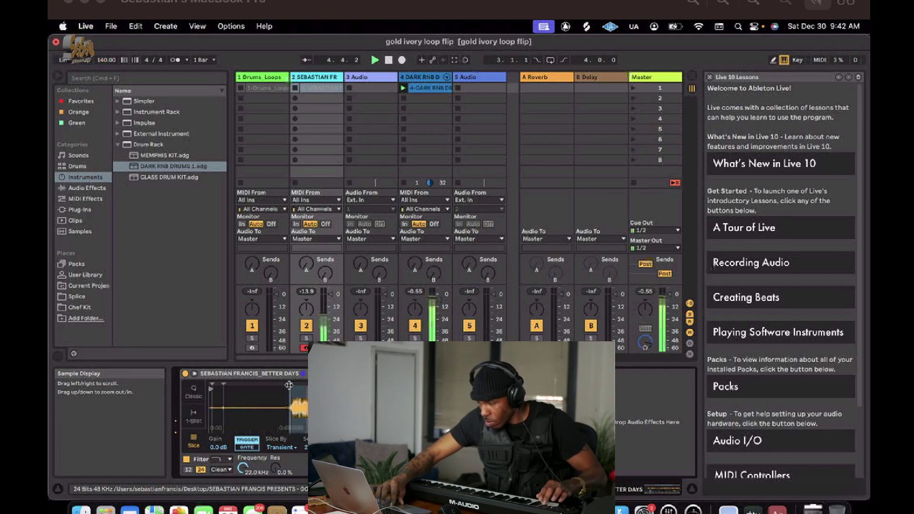
left_click_drag(288, 385, 289, 359)
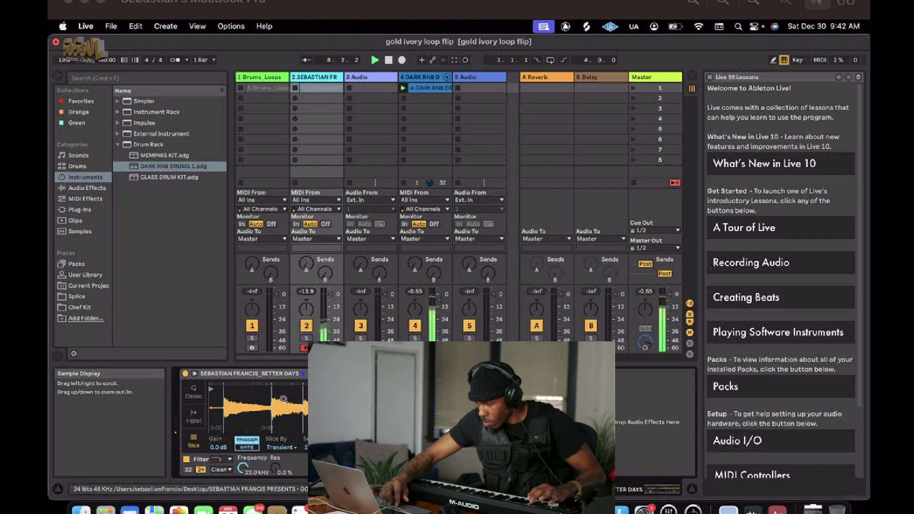
left_click(295, 99)
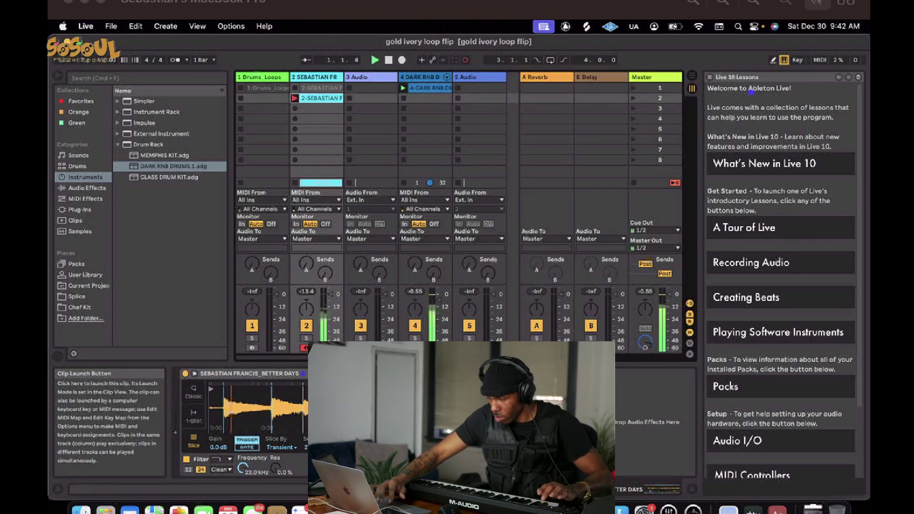
left_click(296, 99)
scroll(298, 99, "right", 2)
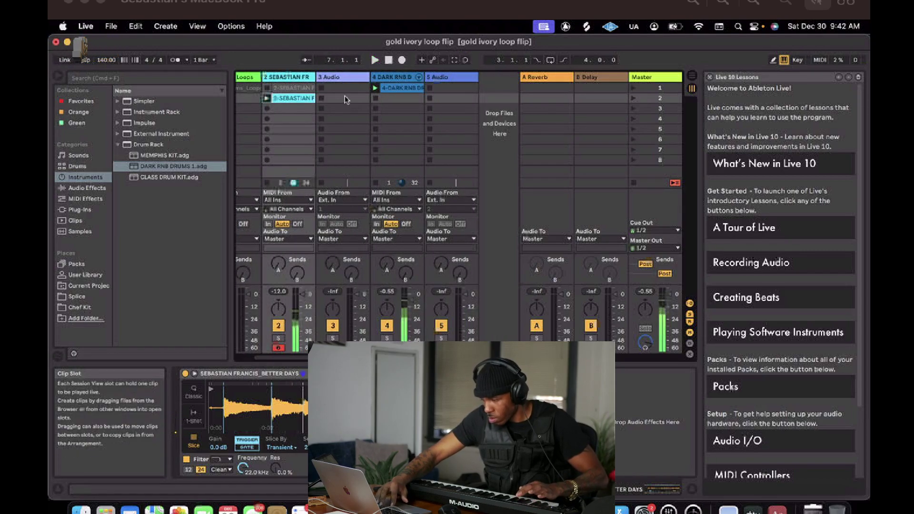
key("Delete")
scroll(261, 103, "left", 2)
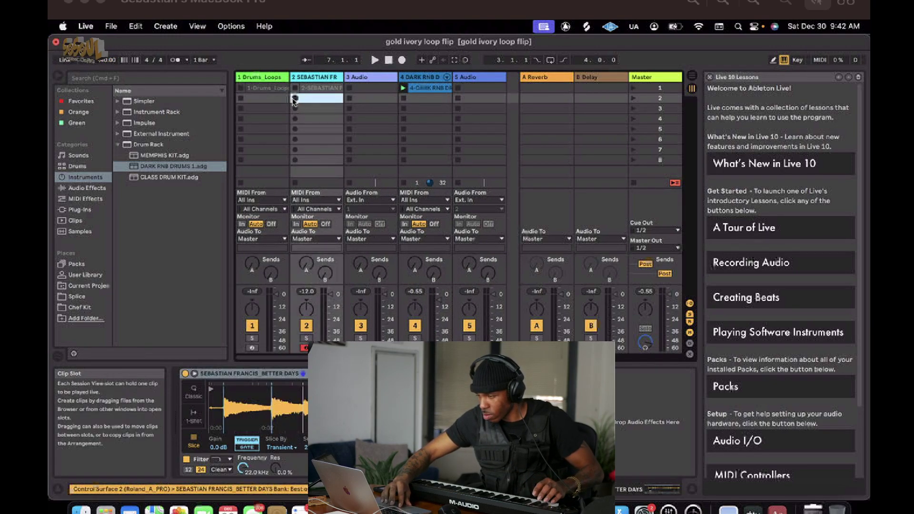
Record a performance of the sample slices into the sample track's second clip slot and replay it with the drums from the start.
left_click(294, 98)
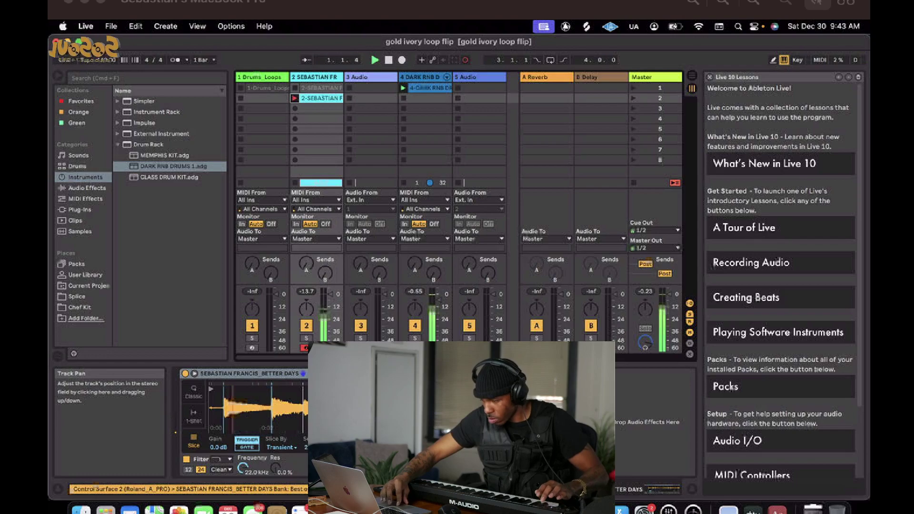
scroll(258, 408, "right", 2)
scroll(258, 408, "right", 2)
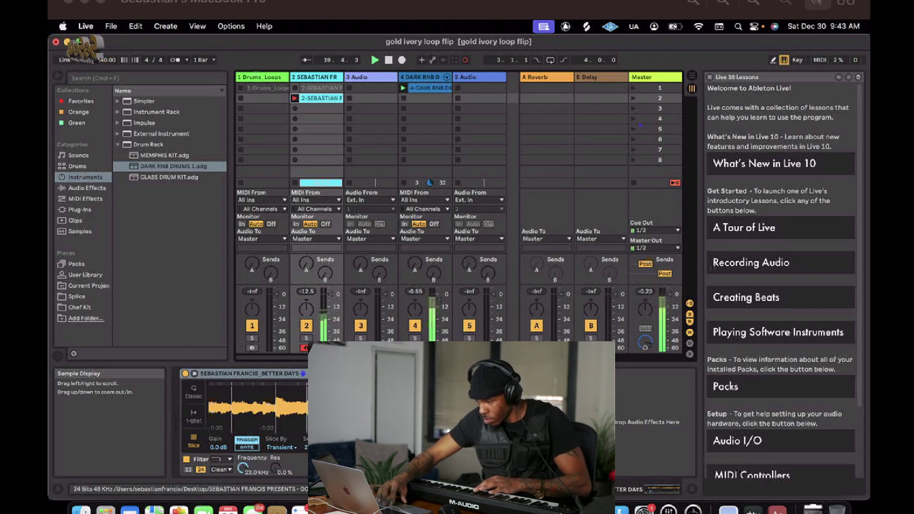
key("space")
key("space")
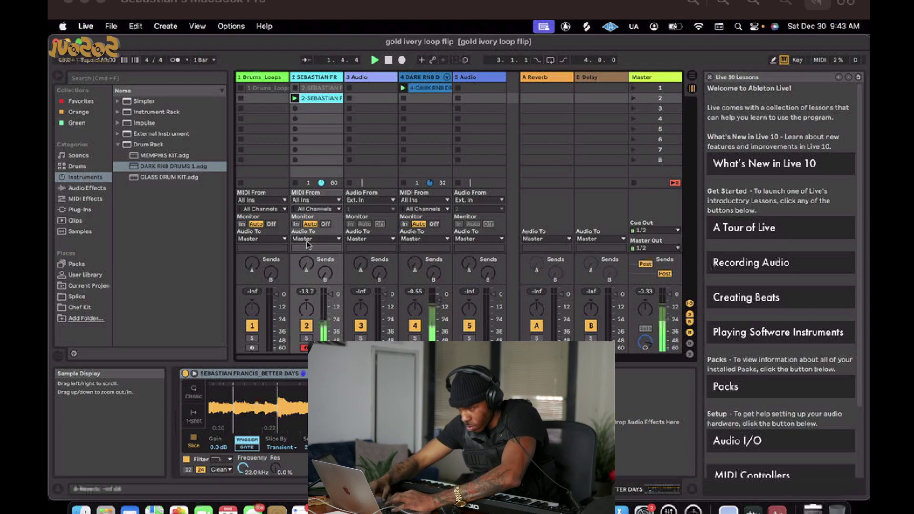
Open the recorded slice clip, select all its notes and examine their timing.
left_click(320, 98)
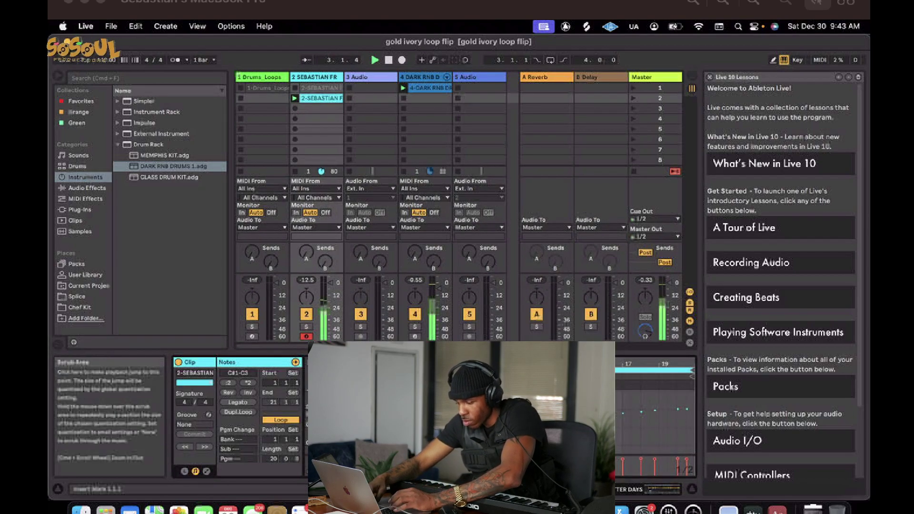
key("super+a")
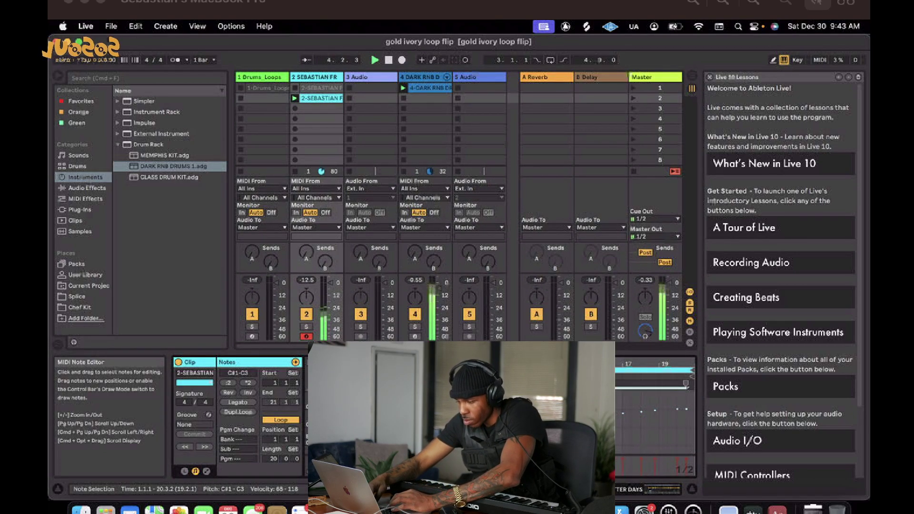
scroll(500, 414, "up", 5)
key("plus")
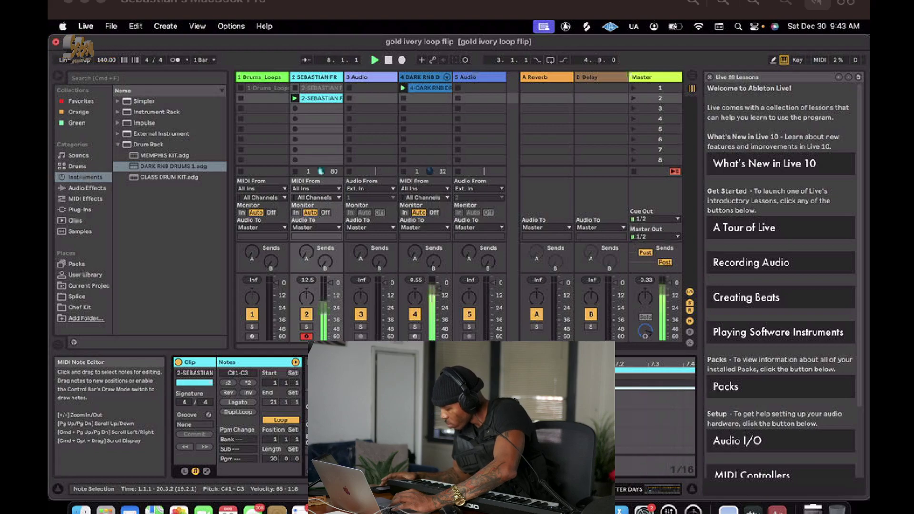
key("minus")
key("minus")
key("minus")
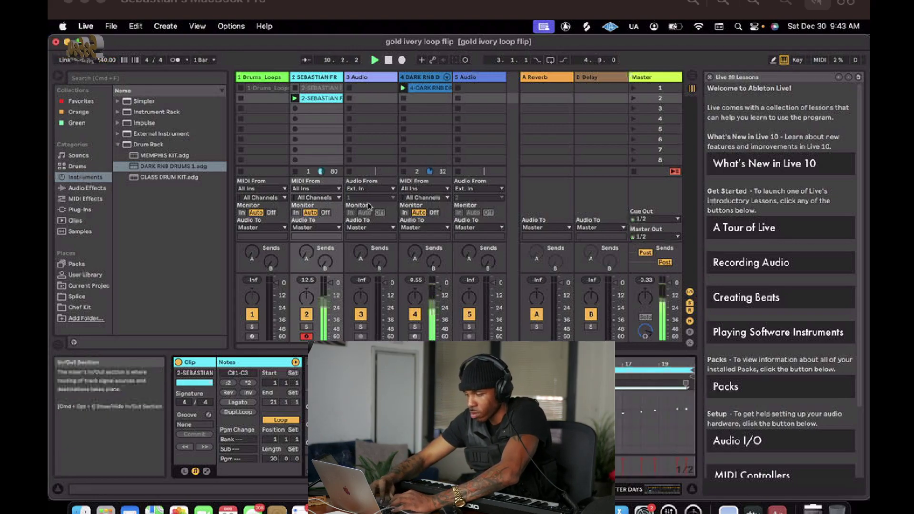
Show the DARK RNB DRUMS 1 rack with its Kick - Kay device and save the Live Set.
left_click(421, 77)
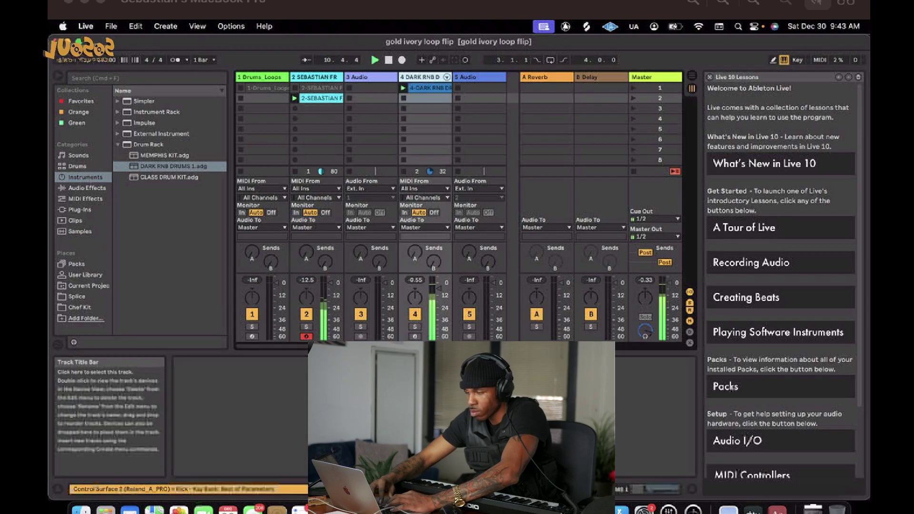
double_click(414, 77)
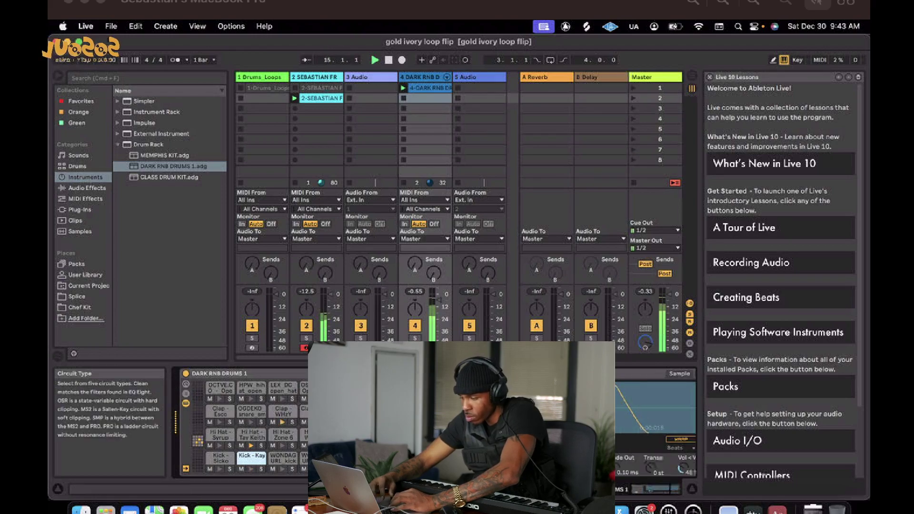
left_click(186, 394)
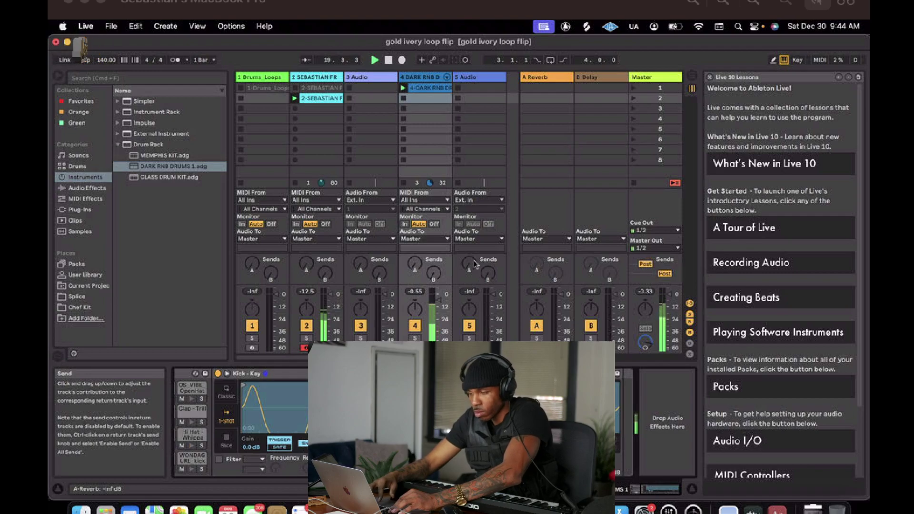
key("super+s")
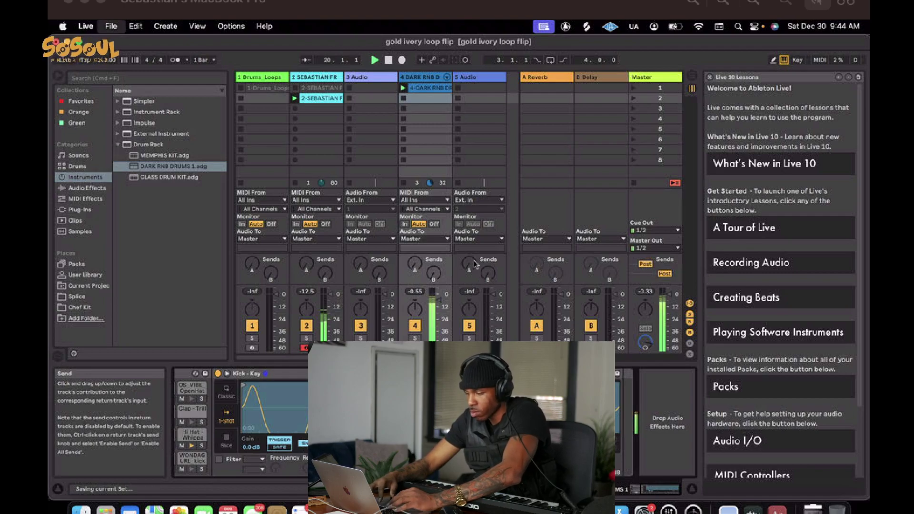
Deactivate the sample track's second clip, reactivate the first one and play it from the start with the drums.
left_click(311, 86)
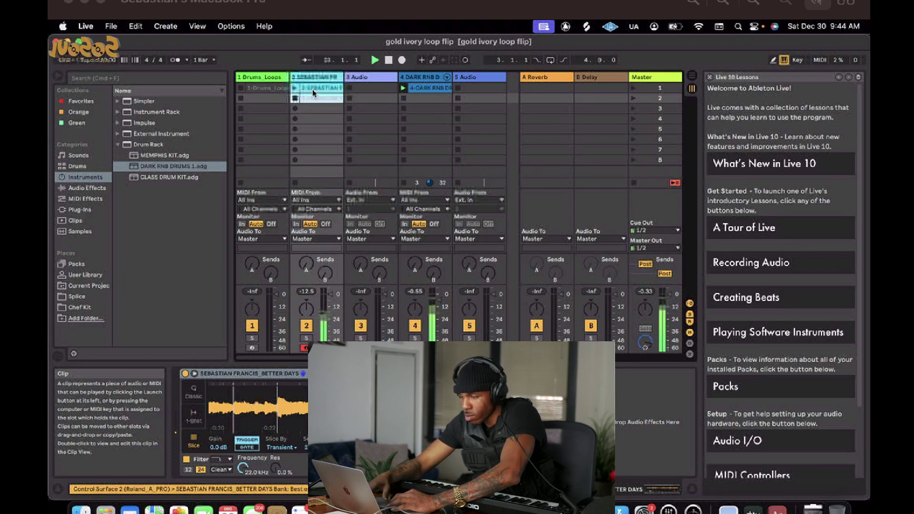
key("0")
left_click(312, 88)
key("space")
key("space")
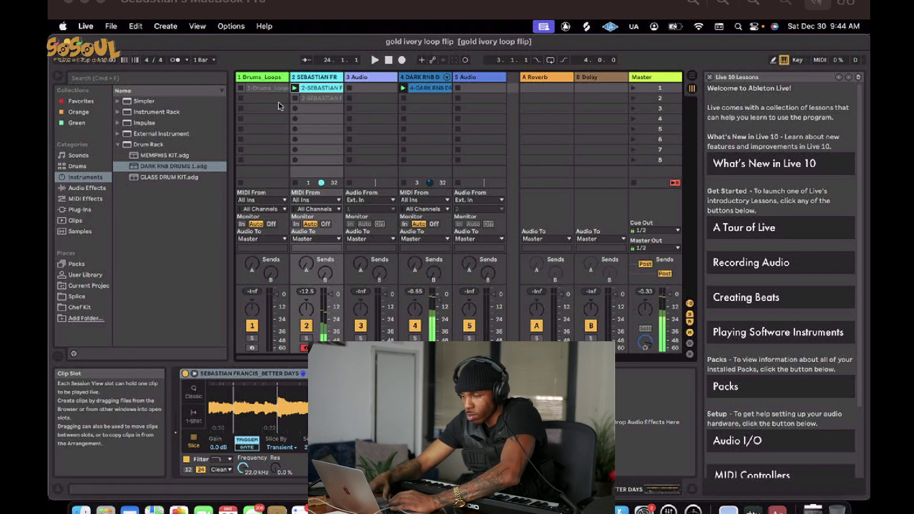
Add an Auto Filter to the BETTER DAYS sample track and lower its cutoff frequency.
left_click(85, 188)
left_click_drag(144, 111, 285, 148)
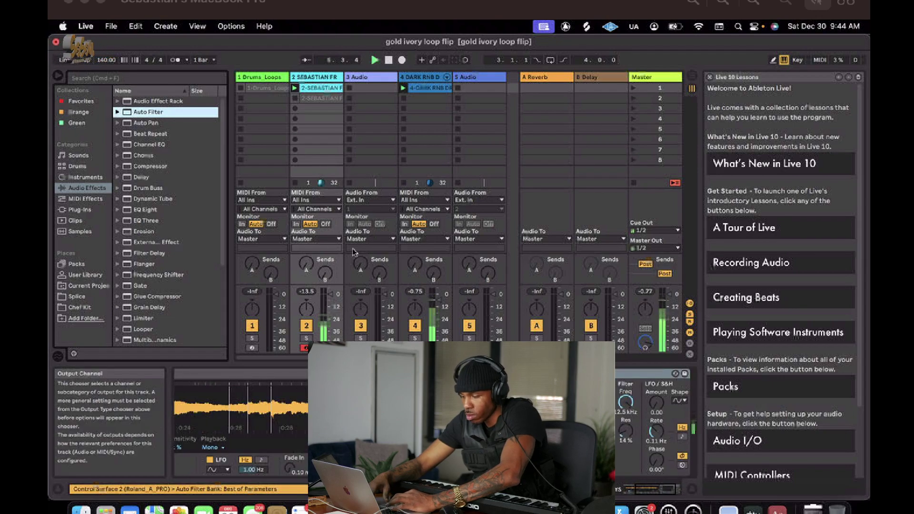
left_click(571, 414)
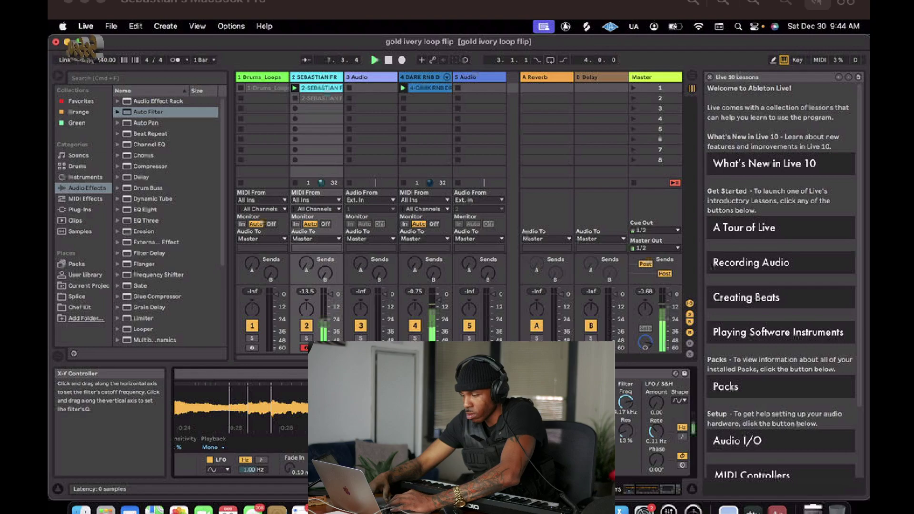
Insert a new MIDI track between the 3 Audio track and the DARK RNB drum track.
left_click(354, 77)
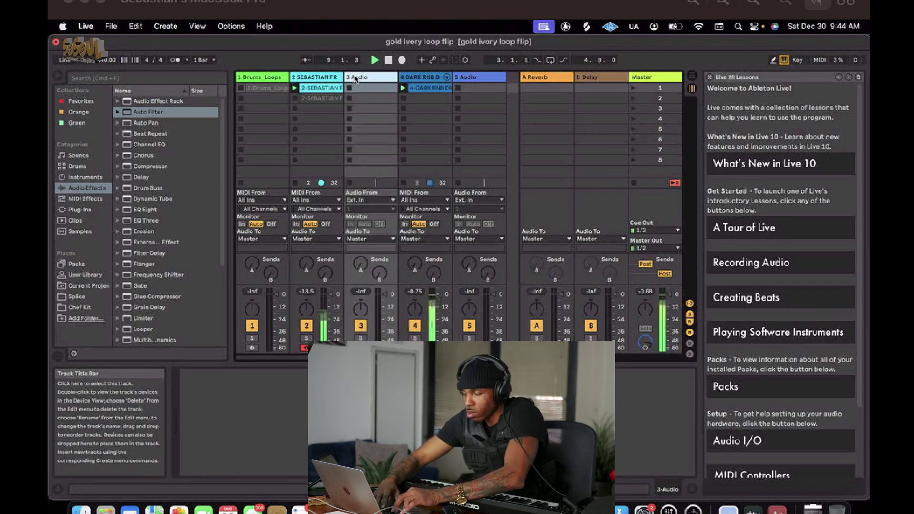
key("super+shift+t")
left_click(419, 78)
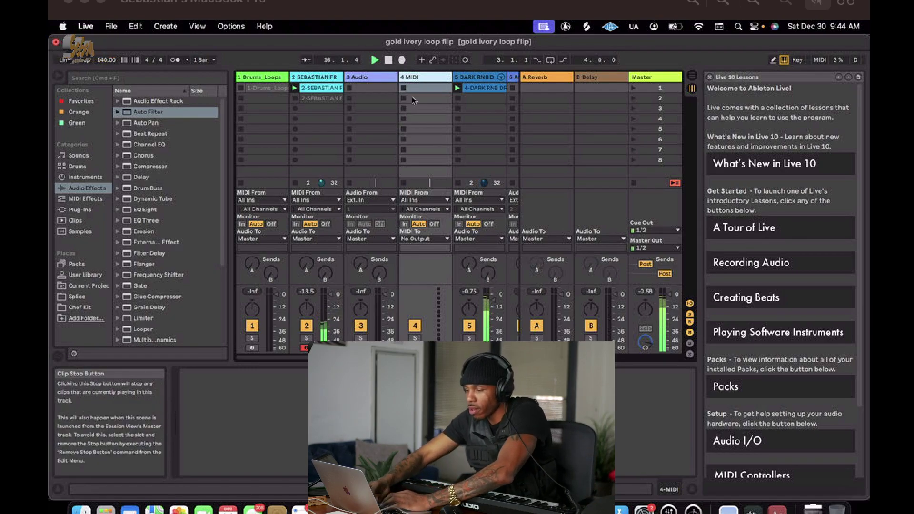
Load the Arturia Analog Lab V plug-in onto the new MIDI track.
left_click(79, 209)
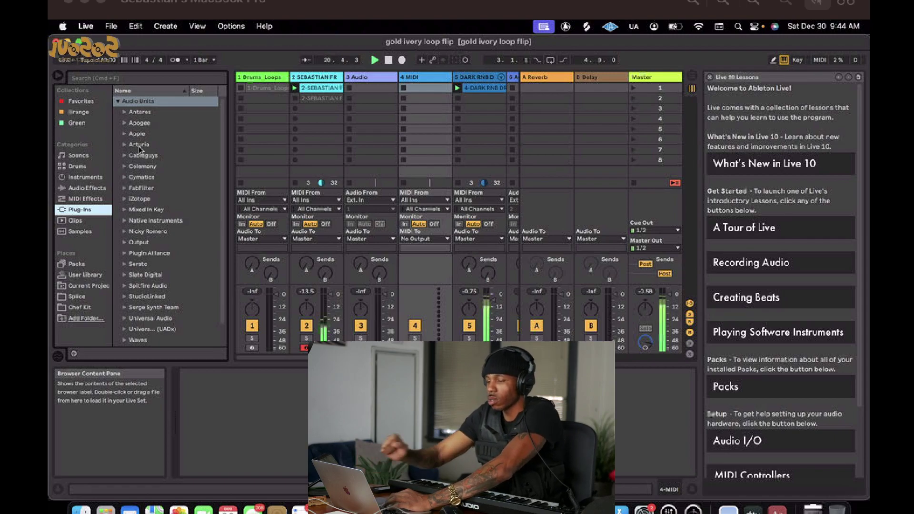
double_click(138, 144)
left_click(151, 156)
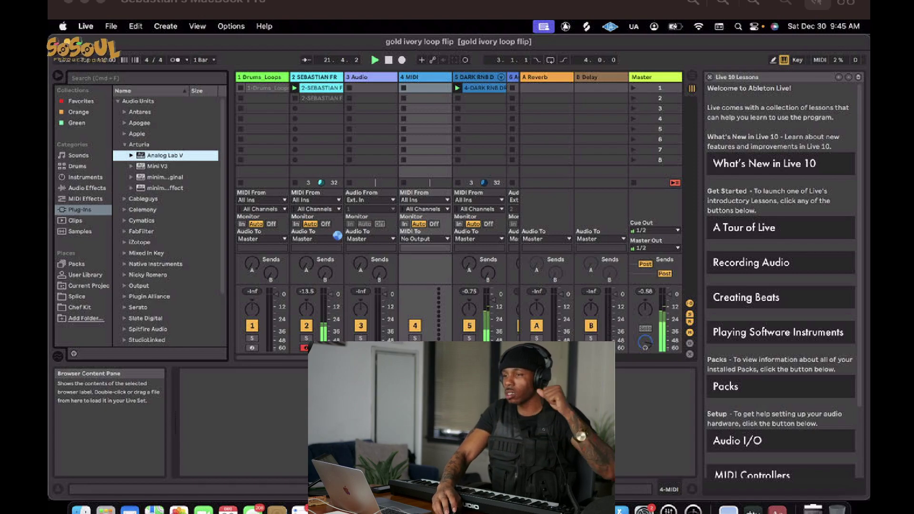
key("Return")
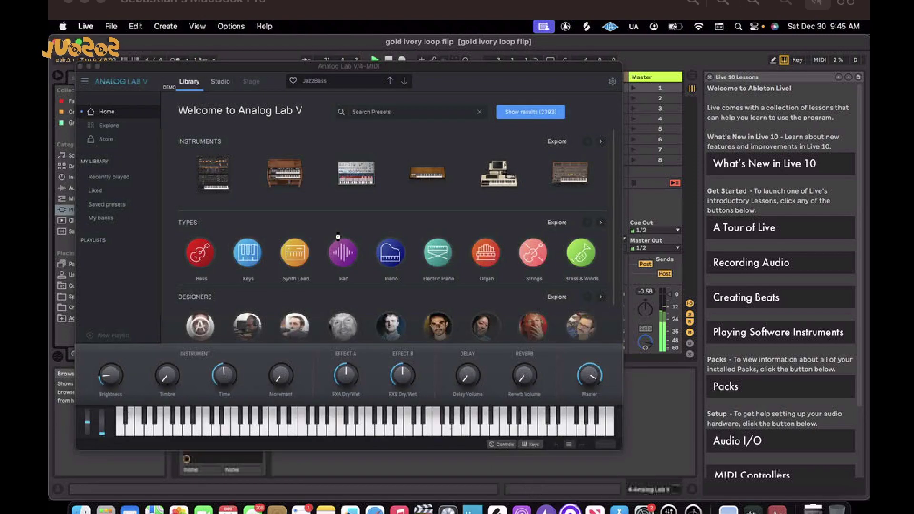